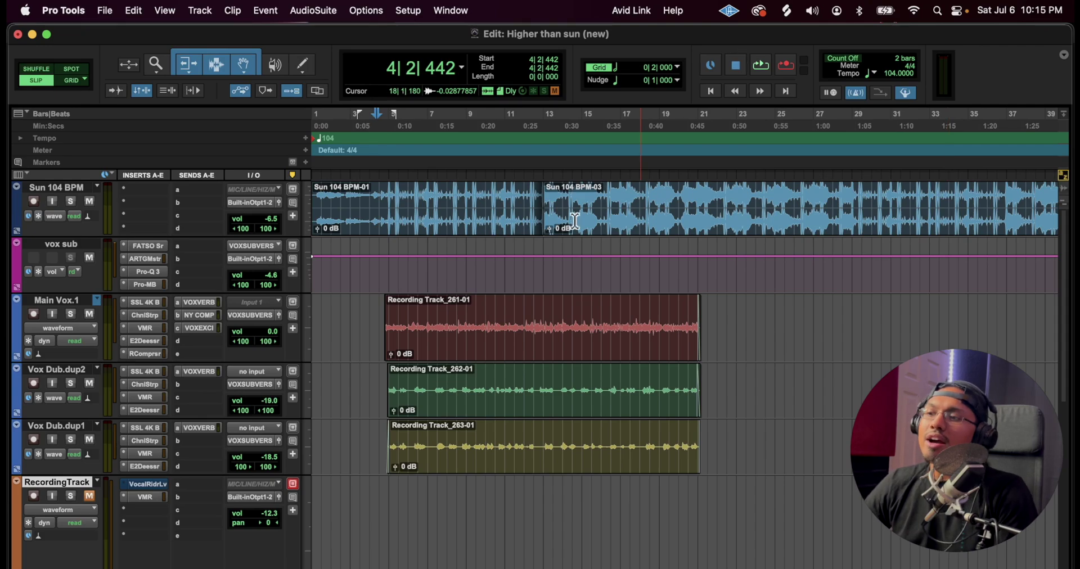
- Place the edit point at 4|2|726 in the ruler and save the session
click(378, 132)
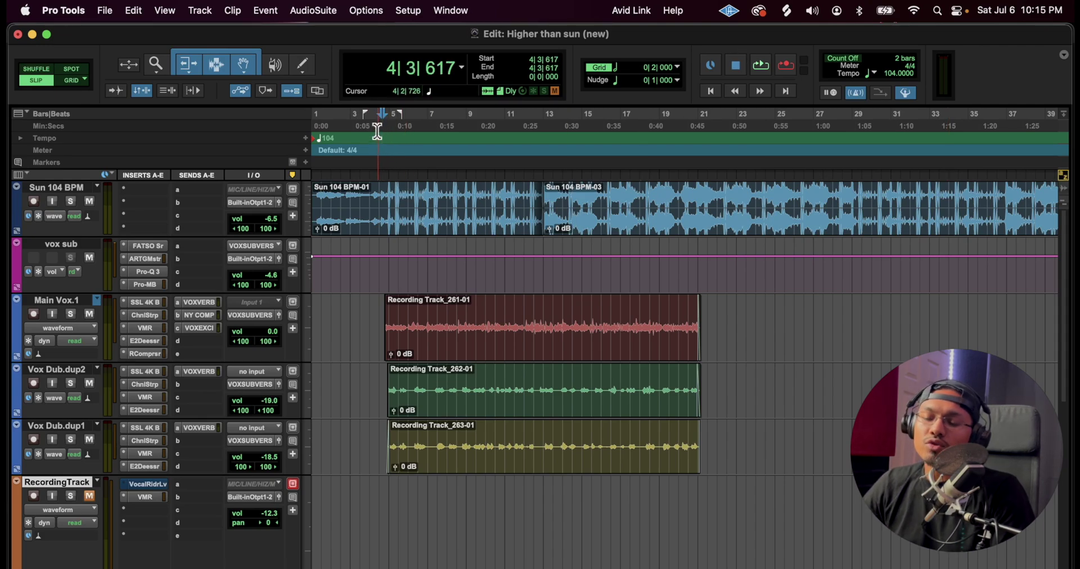
click(375, 132)
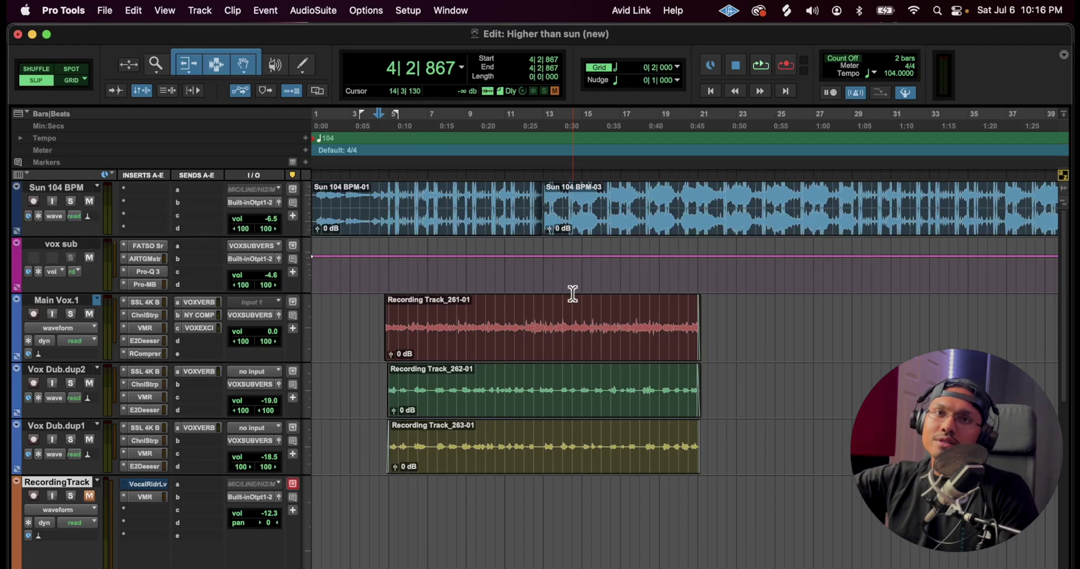
click(379, 135)
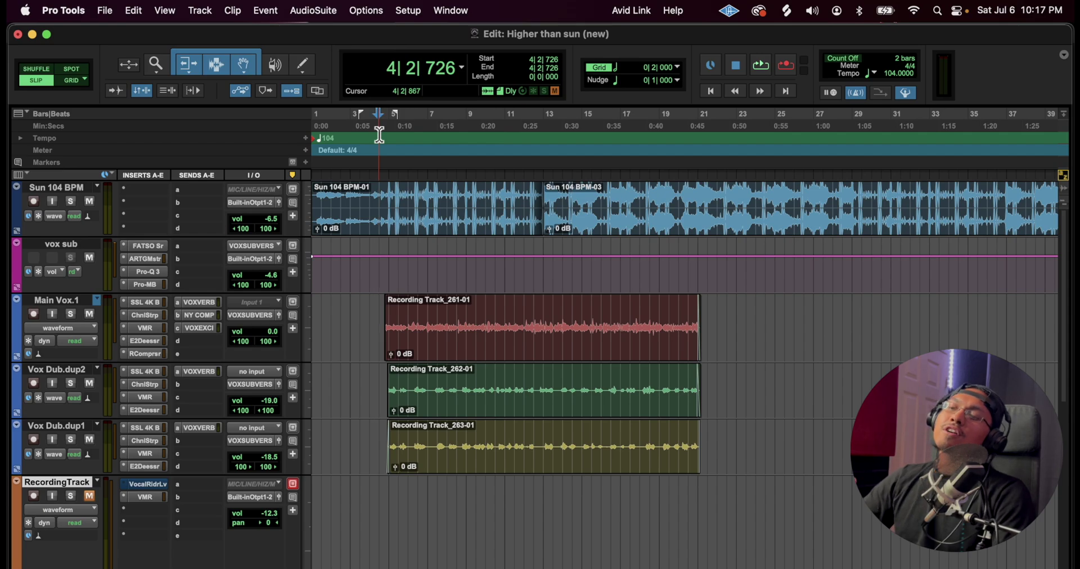
key(super+s)
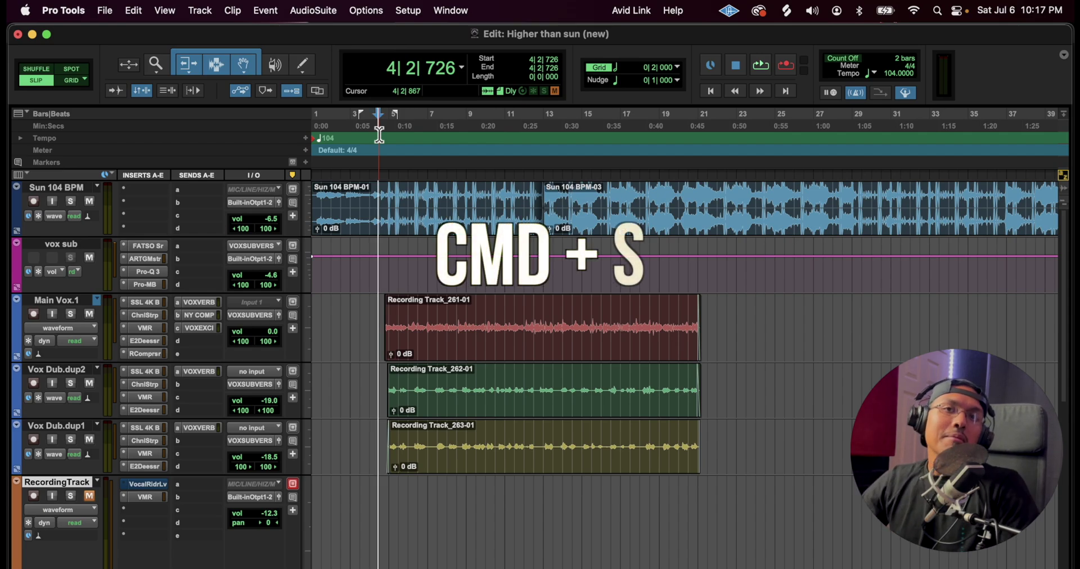
click(416, 191)
key(super+bracketleft)
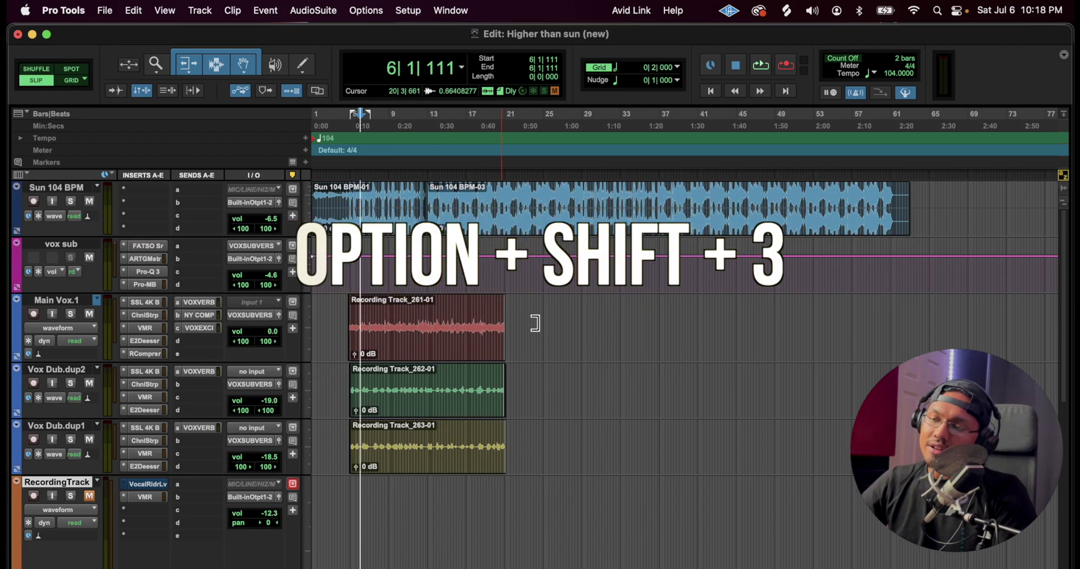
drag(514, 316, 231, 450)
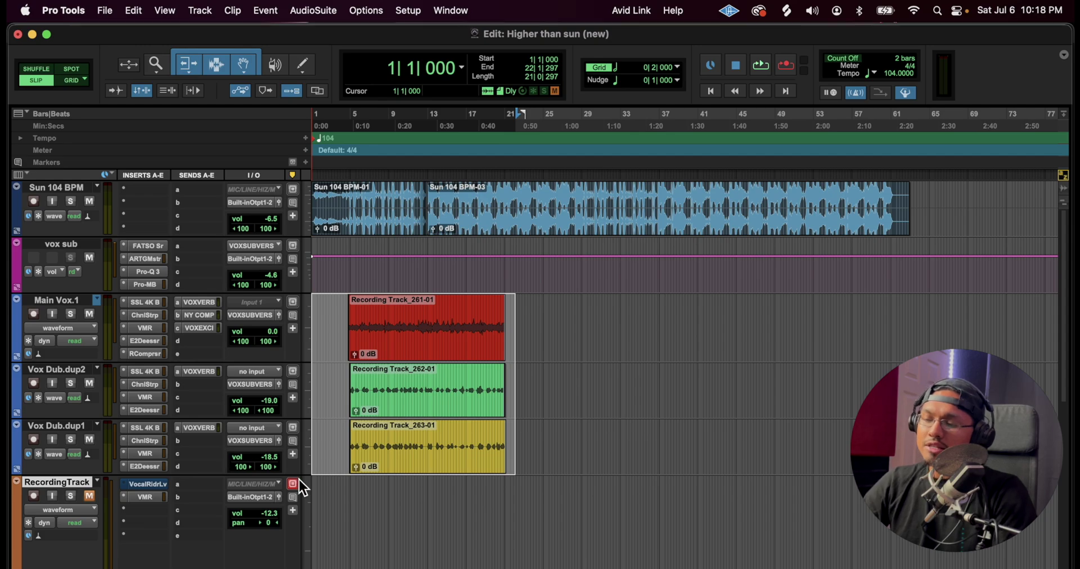
key(alt+shift+3)
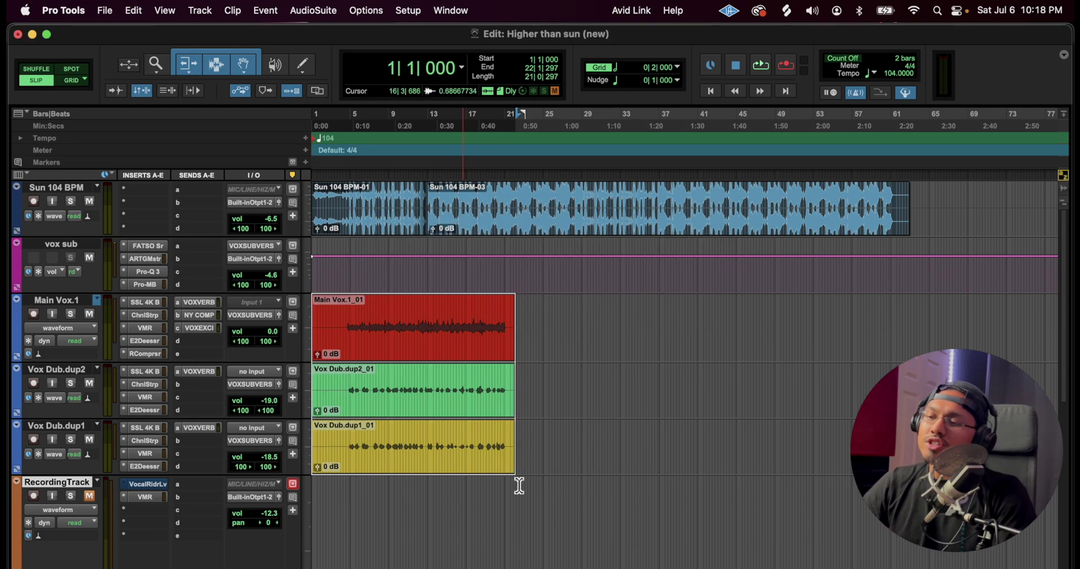
click(549, 432)
key(super+z)
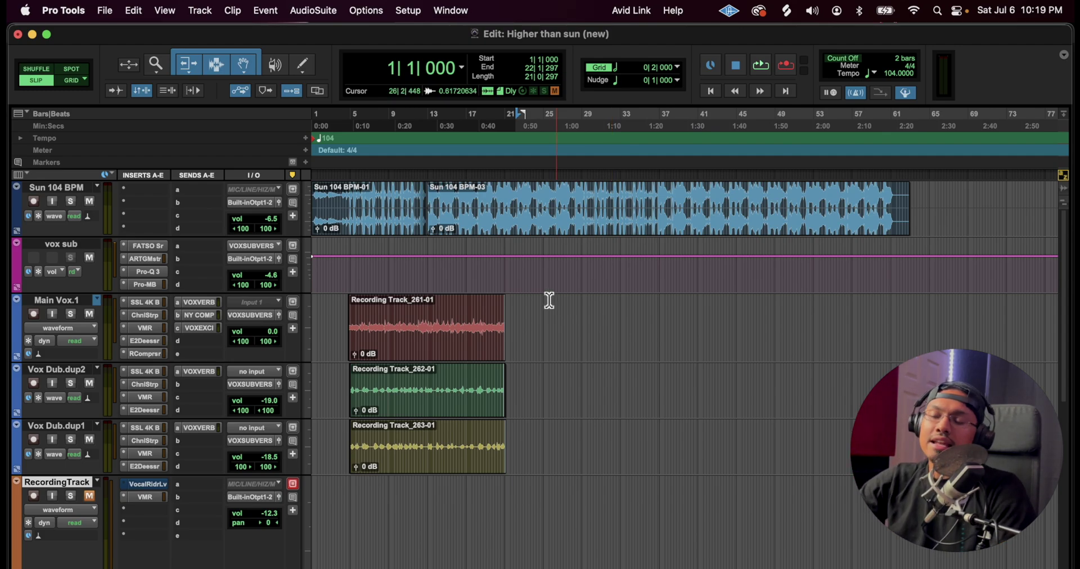
drag(549, 300, 219, 461)
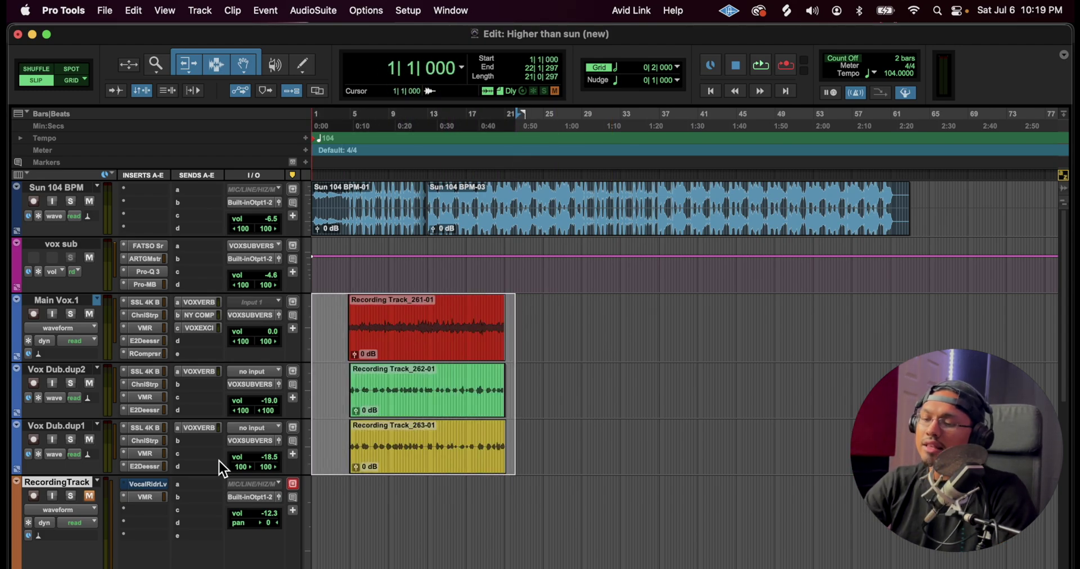
key(alt+shift+3)
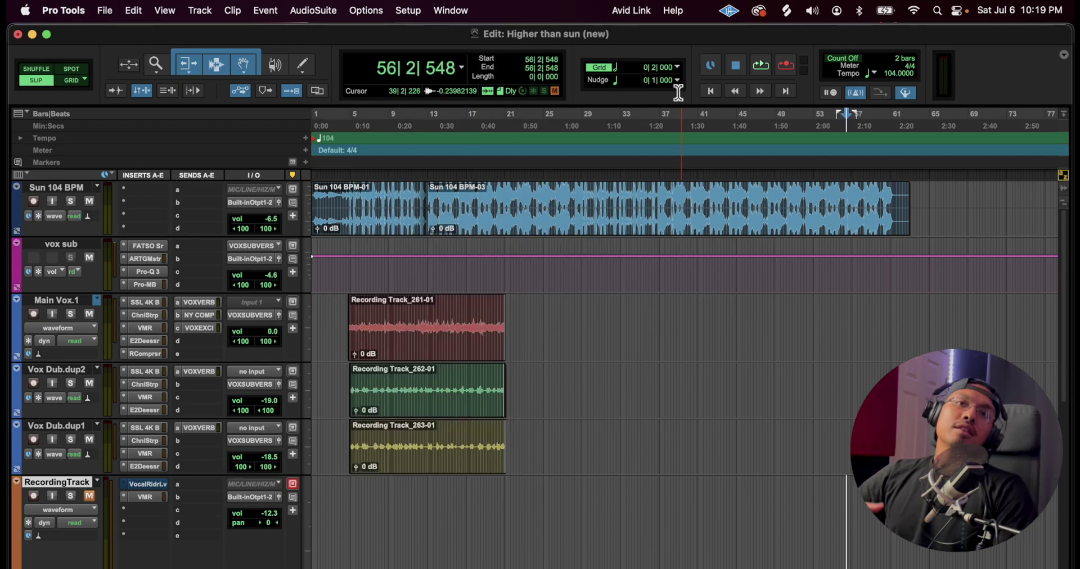
click(383, 119)
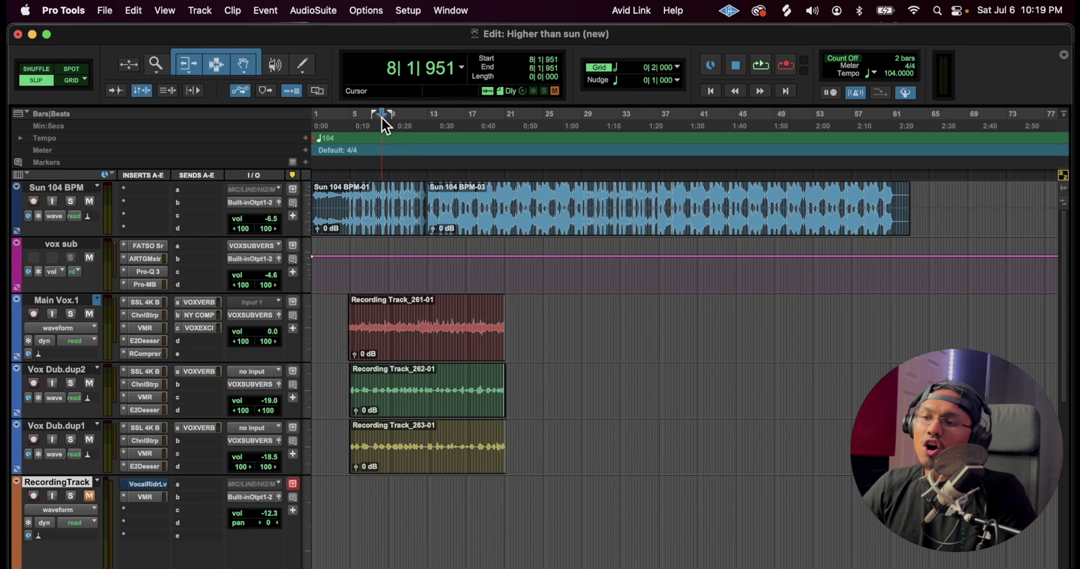
key(r)
key(r)
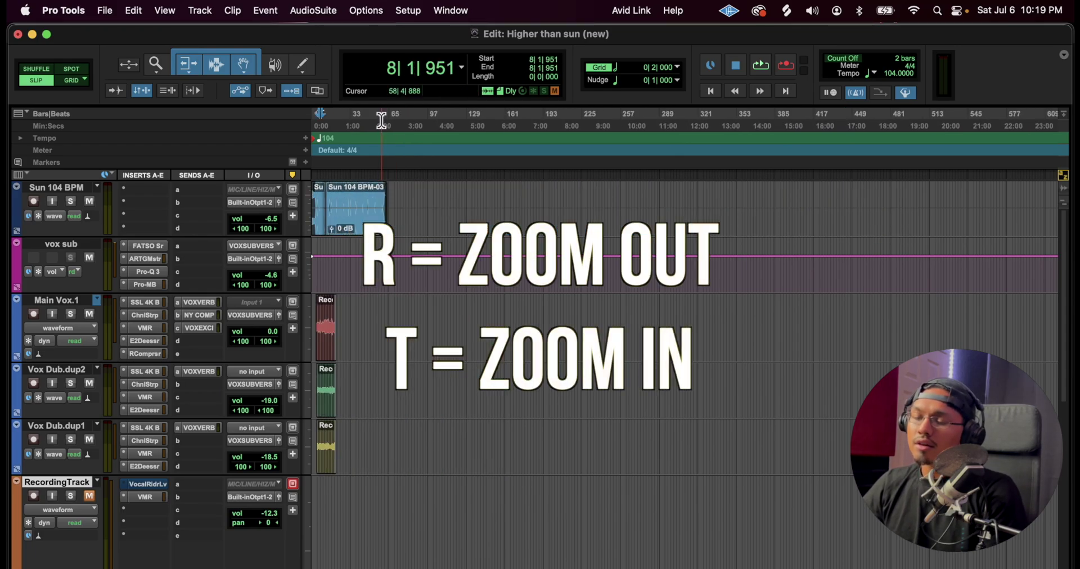
key(t)
key(t)
key(t)
key(t)
key(t)
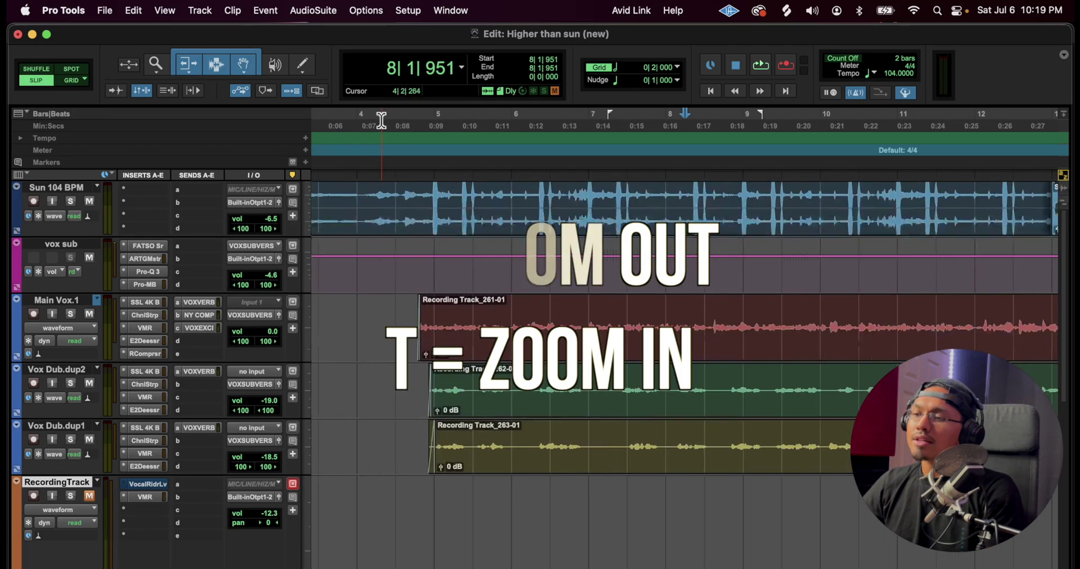
key(r)
key(r)
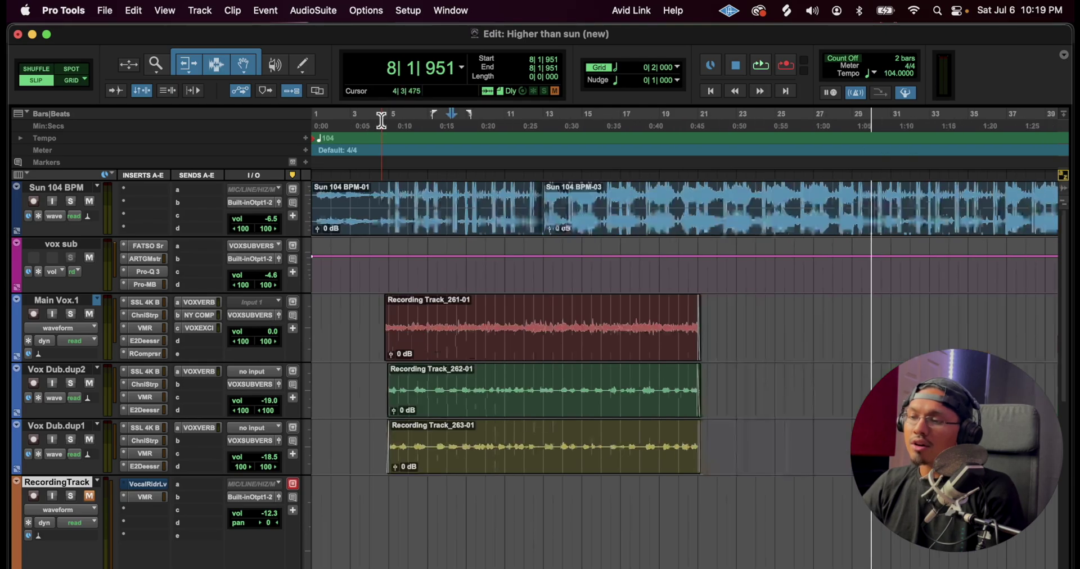
key(r)
key(t)
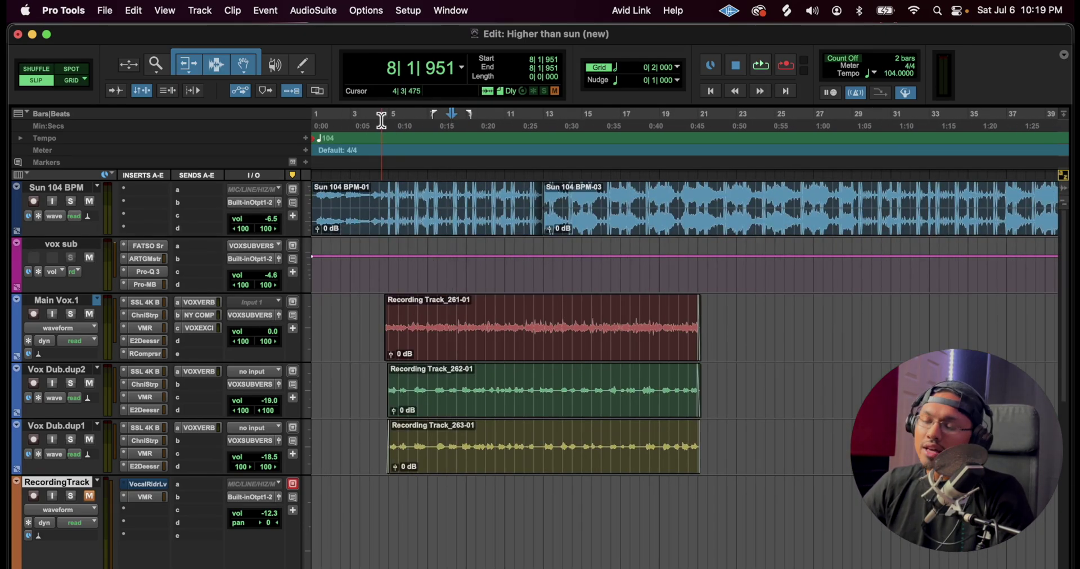
key(super+bracketleft)
key(super+bracketleft)
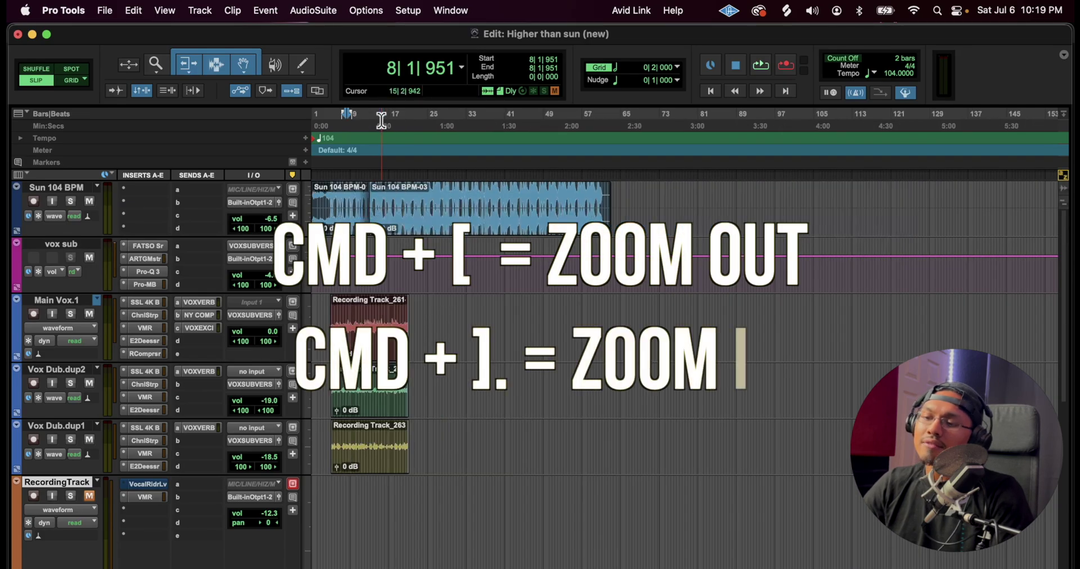
key(super+bracketright)
key(super+bracketright)
key(super+bracketright)
key(super+bracketleft)
key(super+bracketleft)
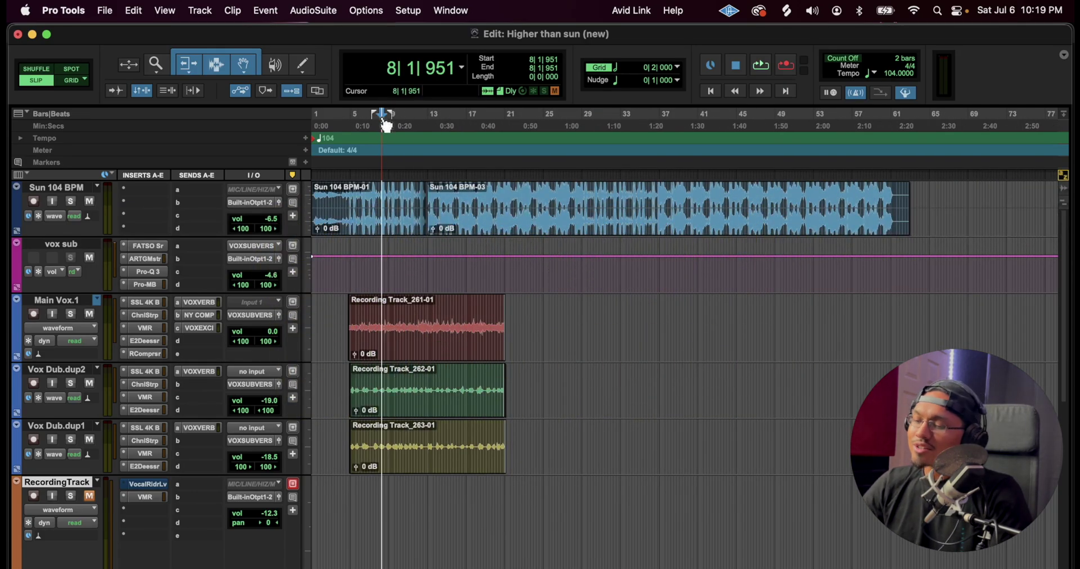
key(super+bracketright)
key(super+bracketright)
key(super+bracketleft)
key(super+bracketleft)
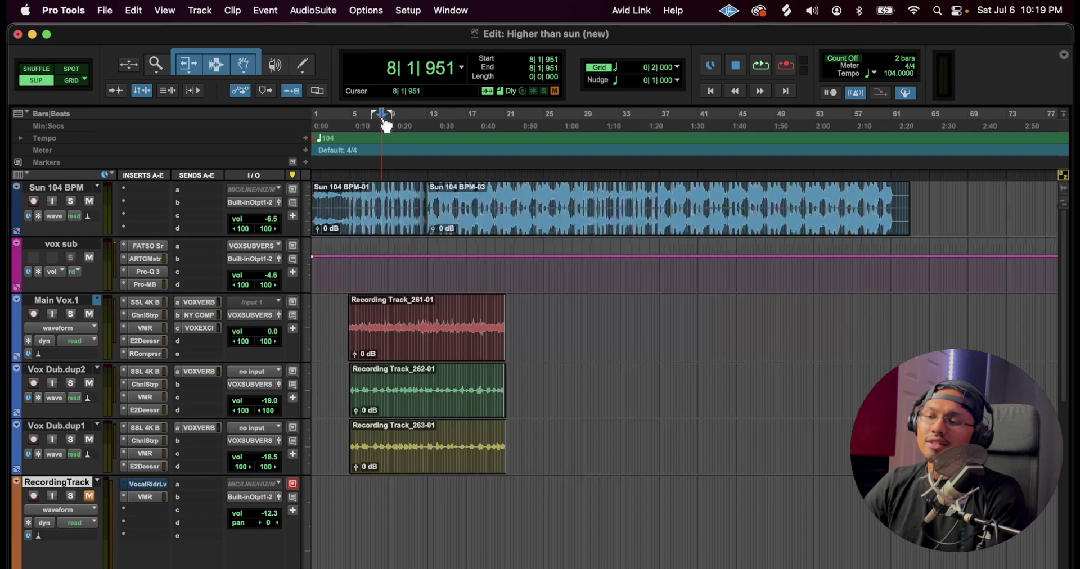
key(alt+Return)
key(super+bracketright)
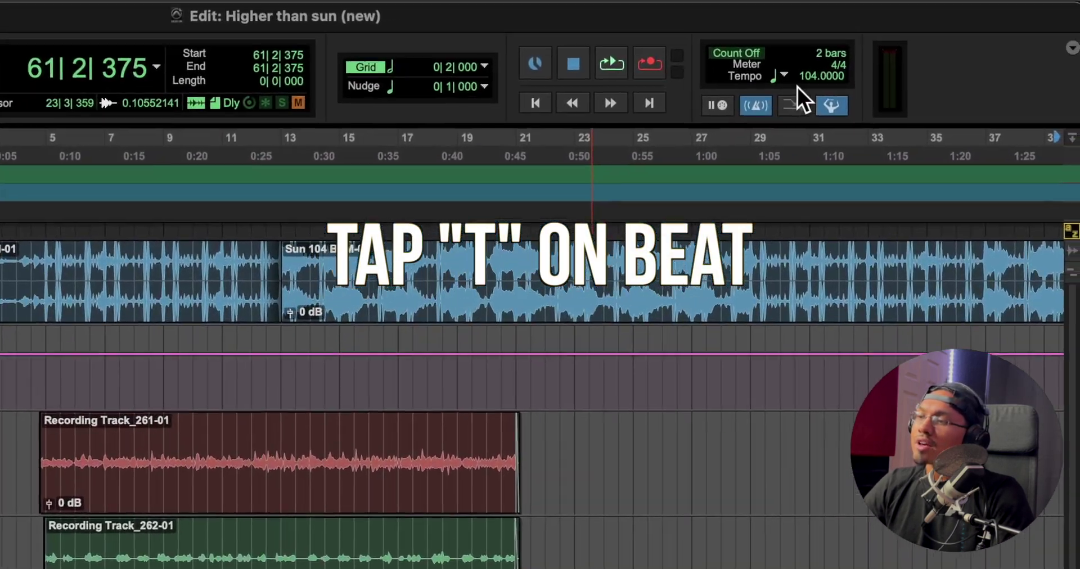
click(810, 76)
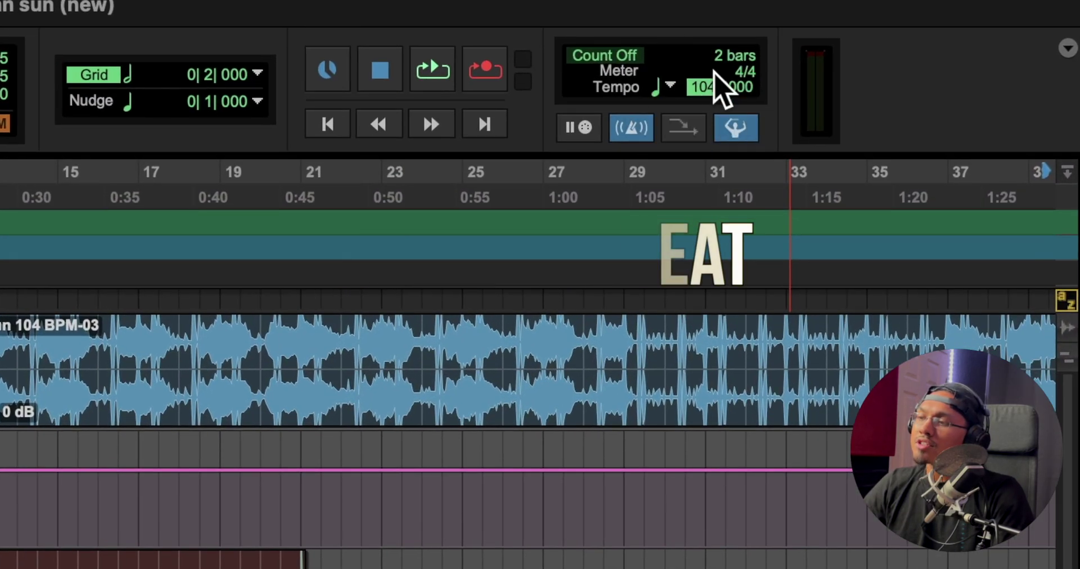
click(22, 251)
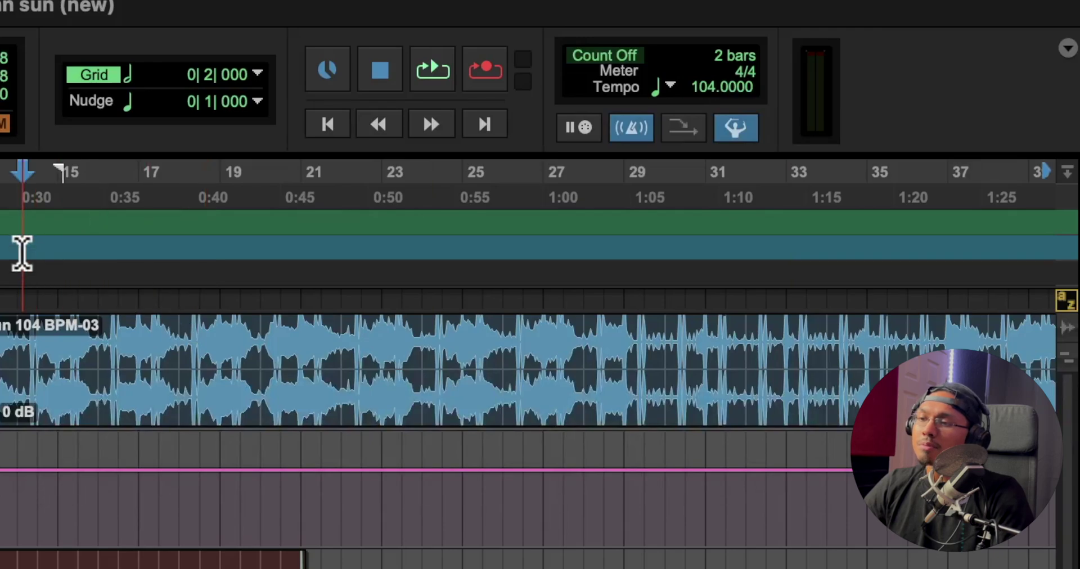
key(space)
key(space)
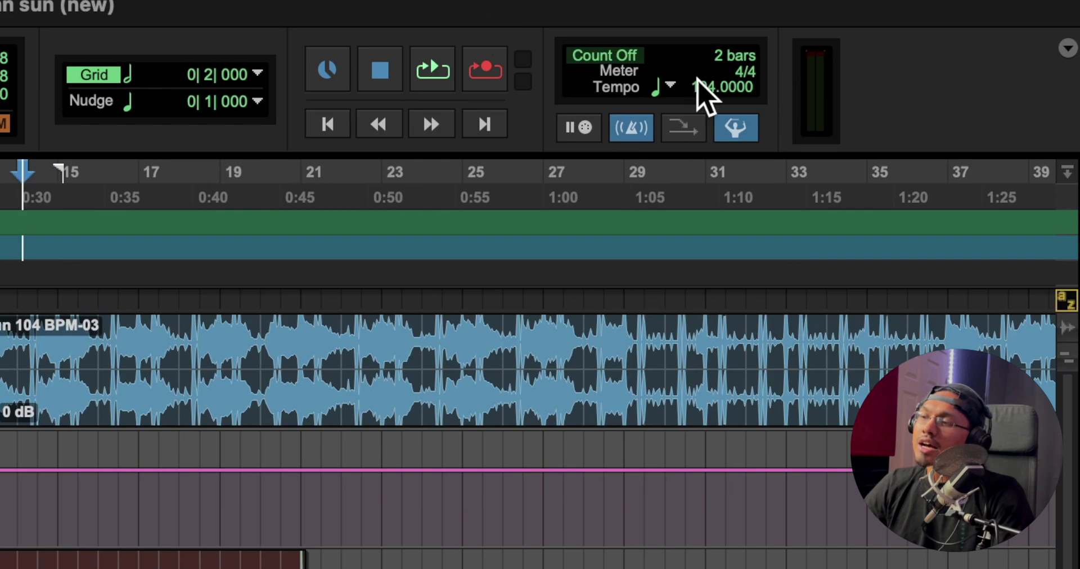
click(701, 87)
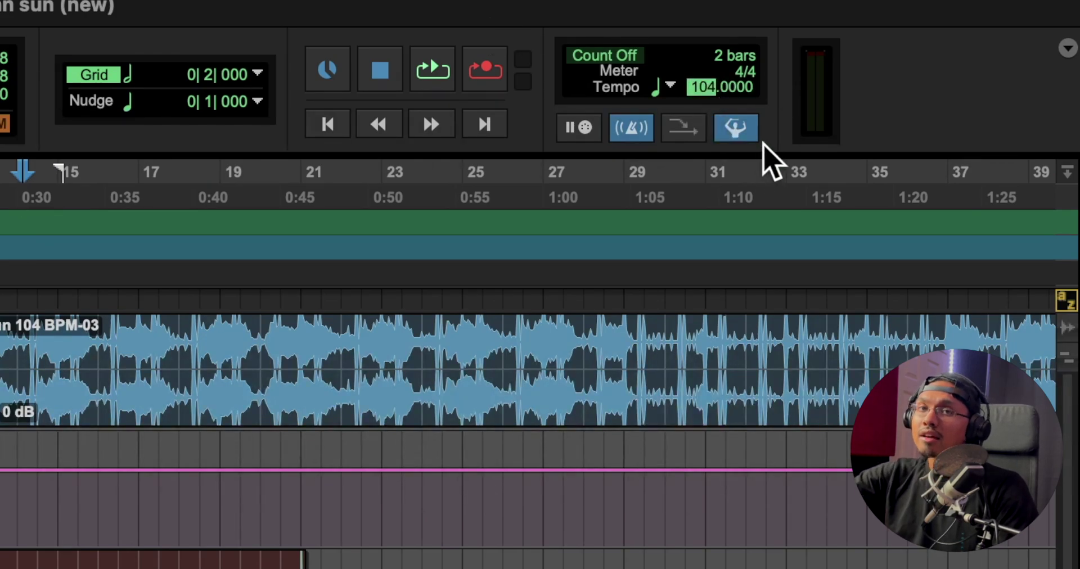
key(space)
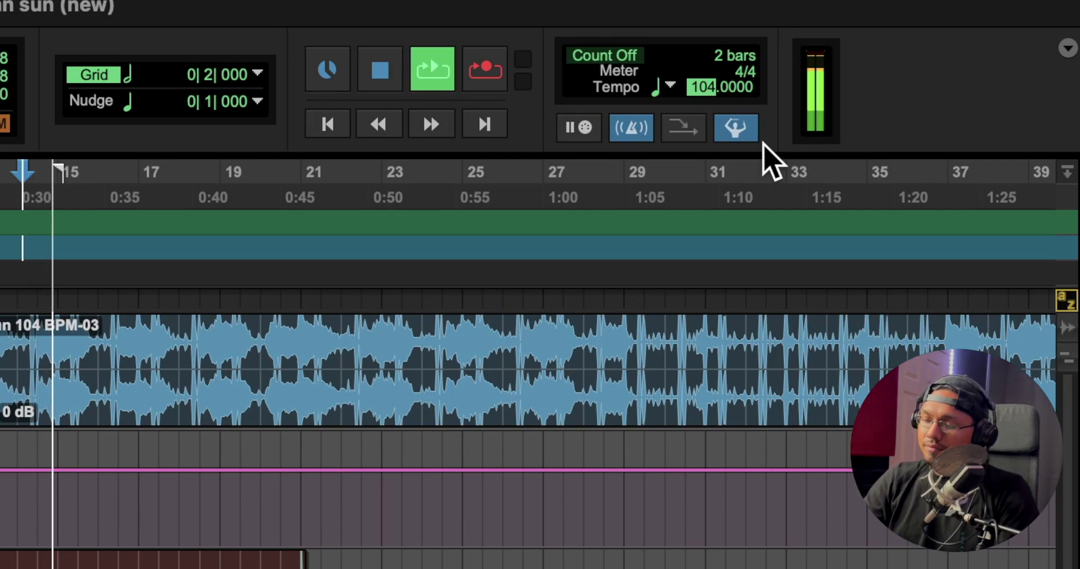
text(109105)
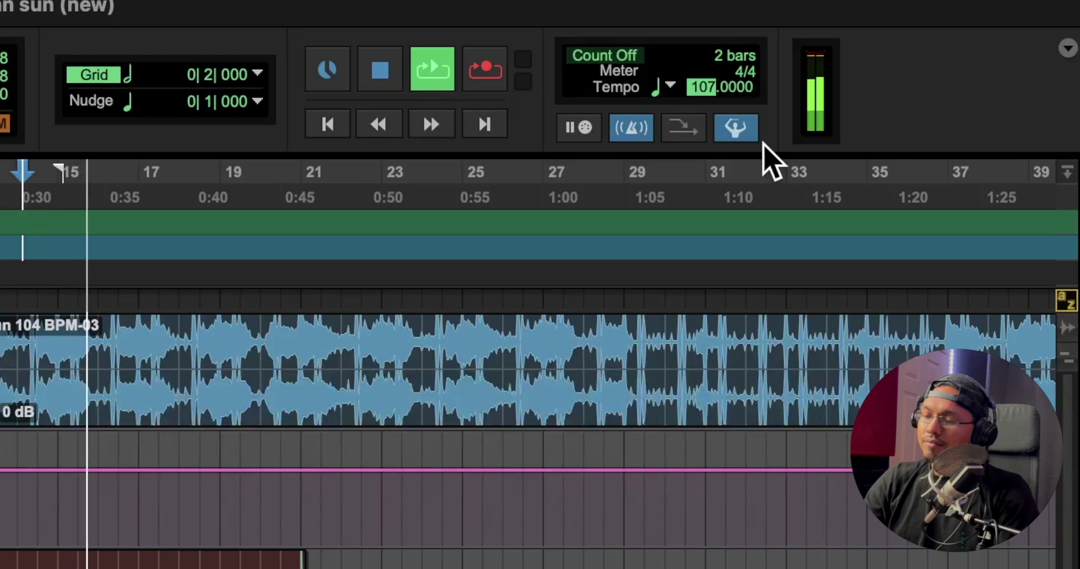
text(104)
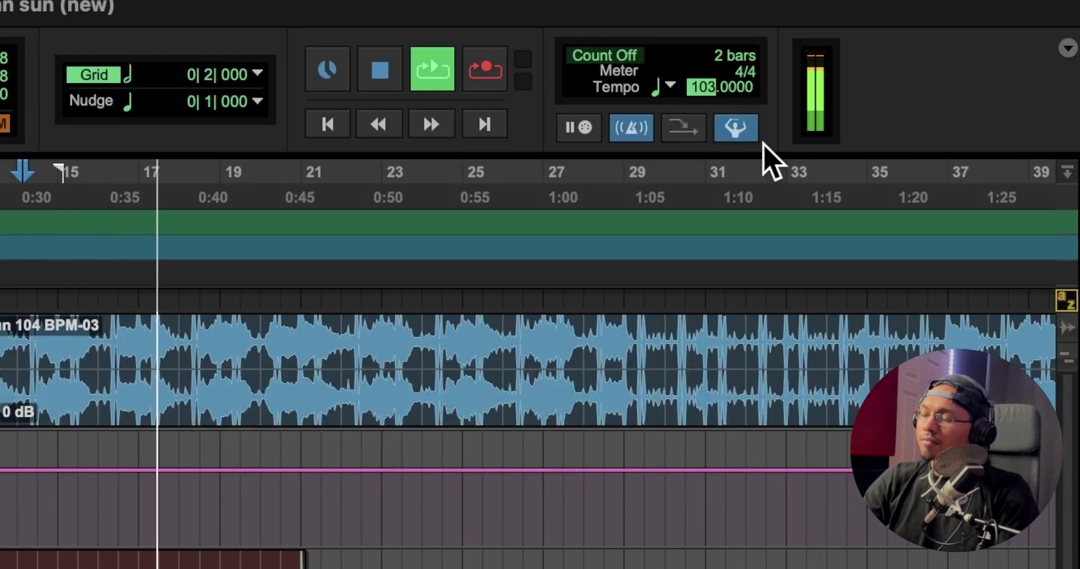
key(Return)
key(space)
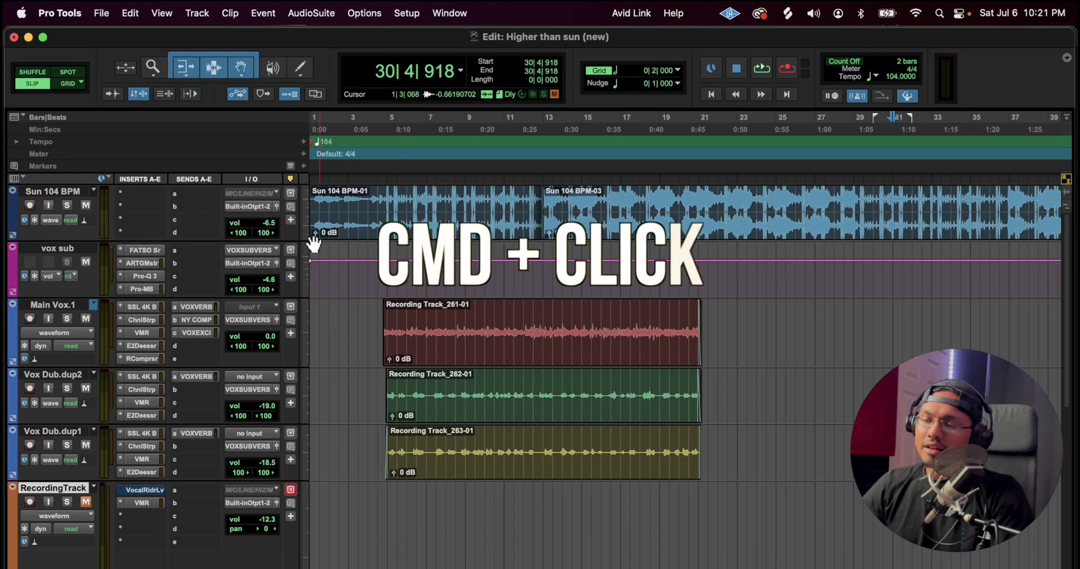
click(59, 305)
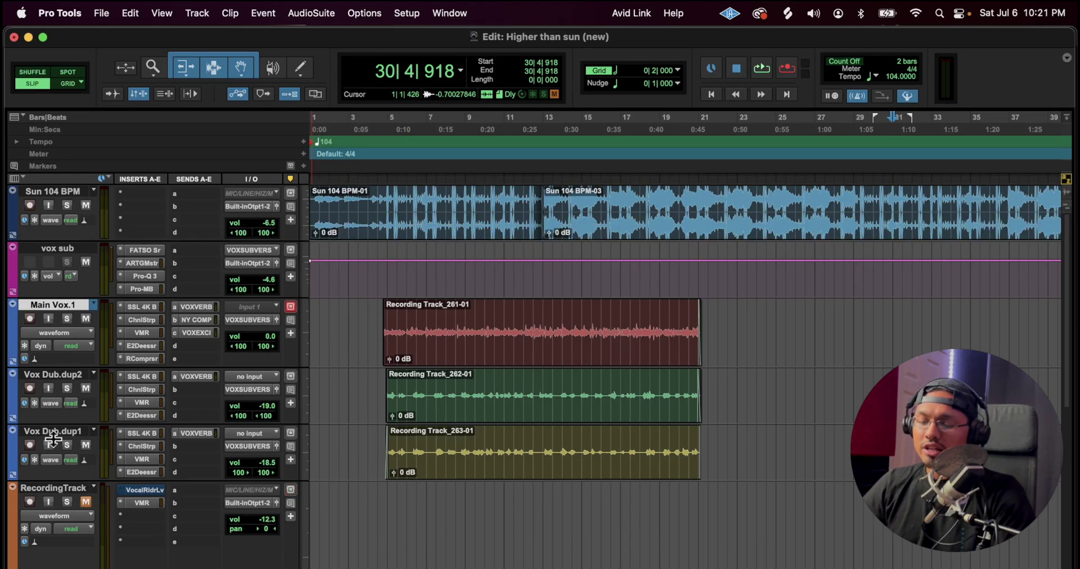
key(super+equal)
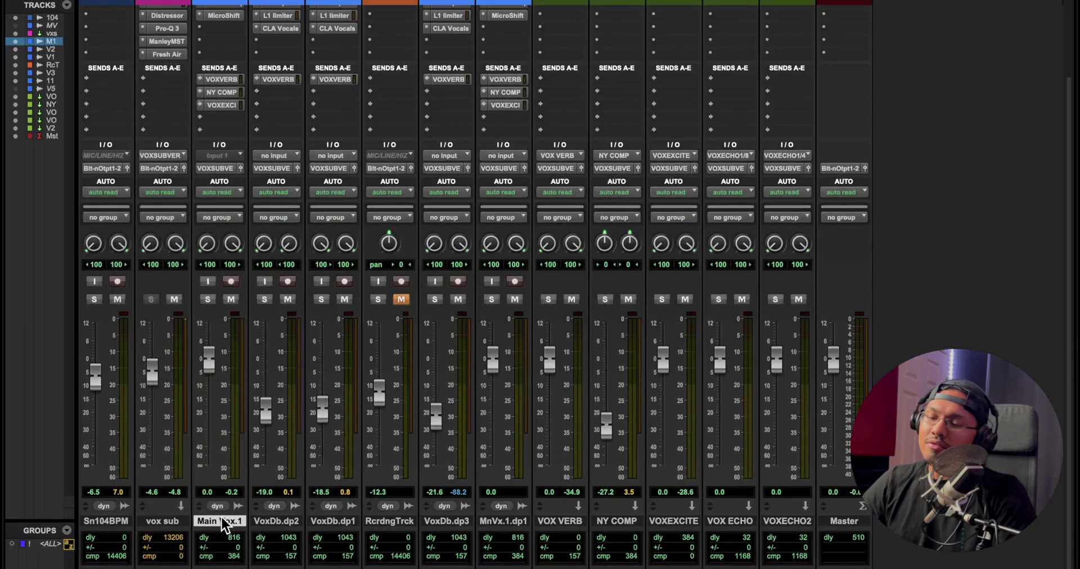
super+click(280, 521)
super+click(330, 521)
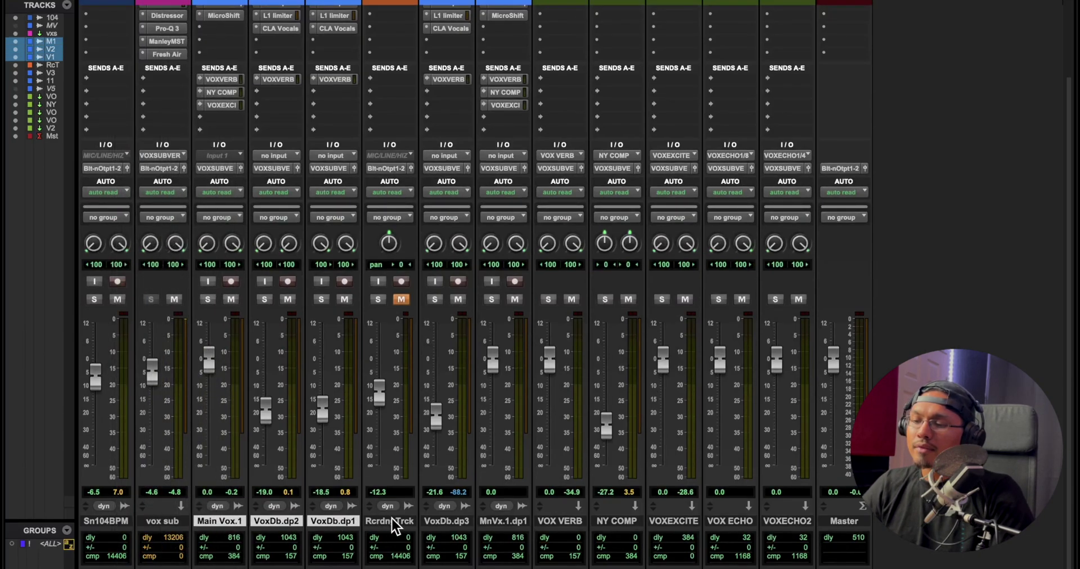
super+click(391, 520)
drag(339, 519, 409, 509)
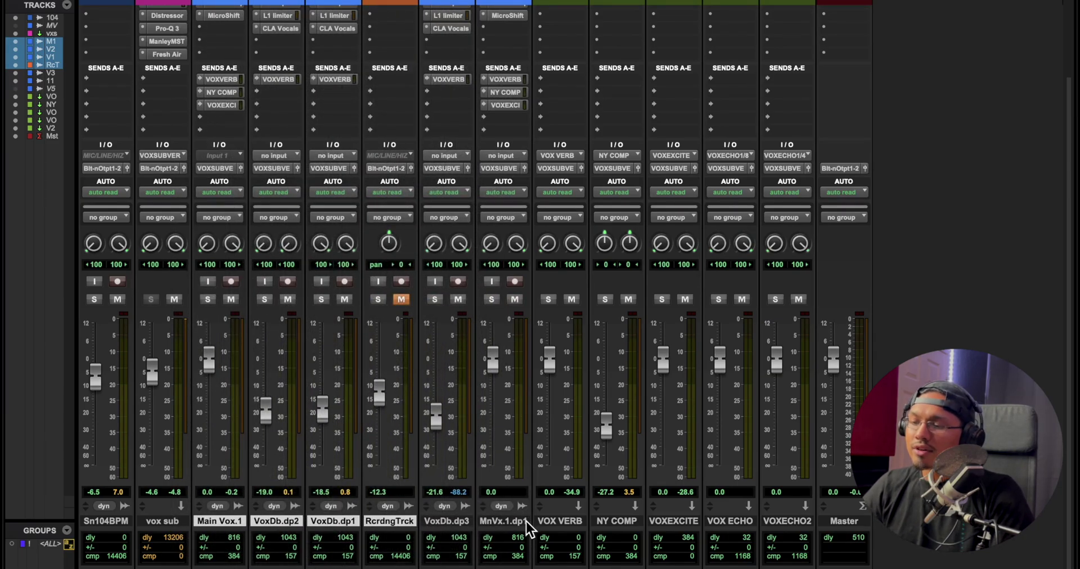
shift+click(106, 522)
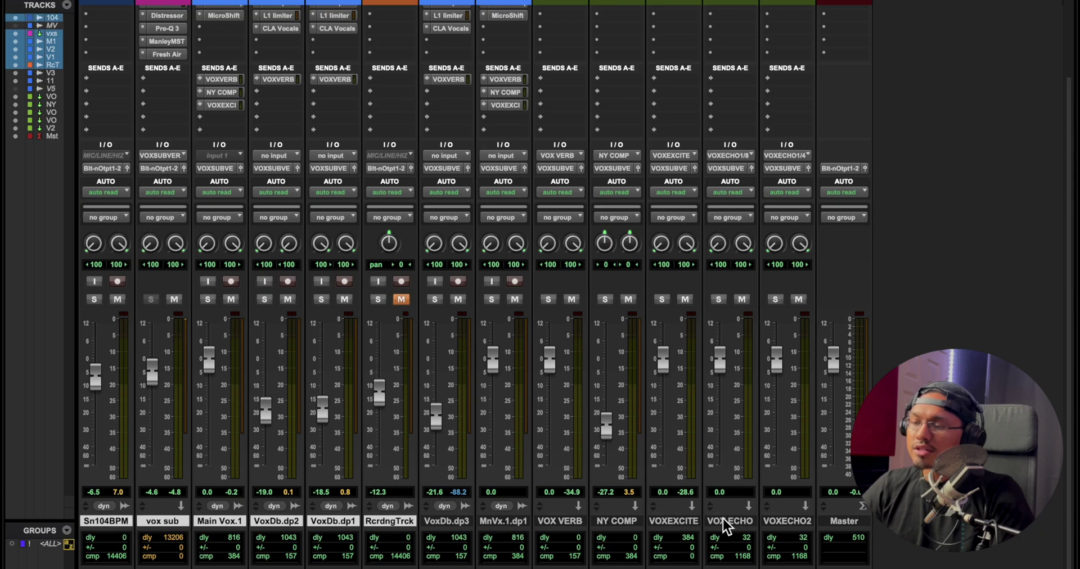
shift+click(851, 520)
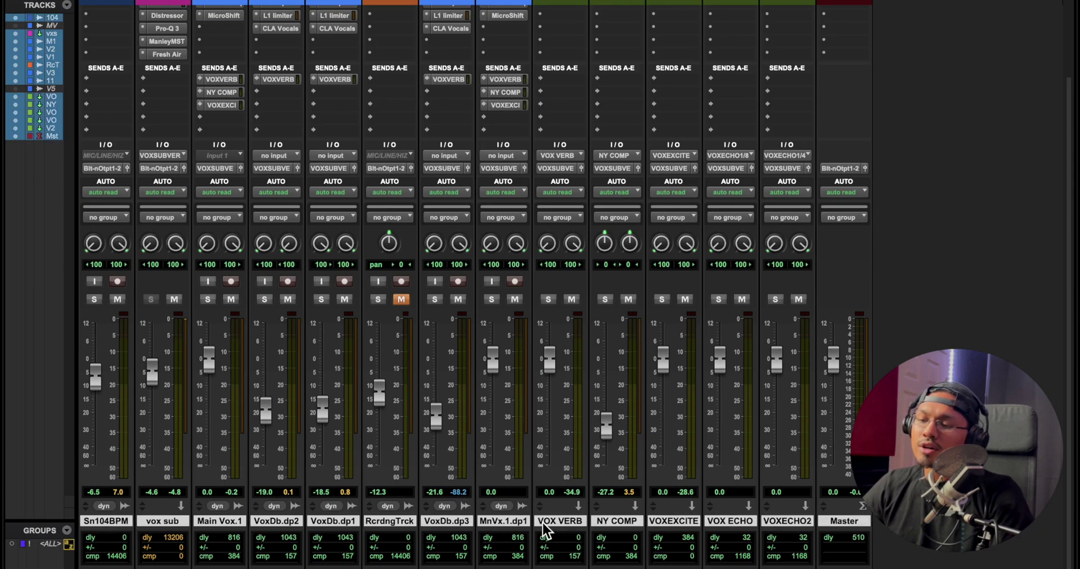
click(512, 521)
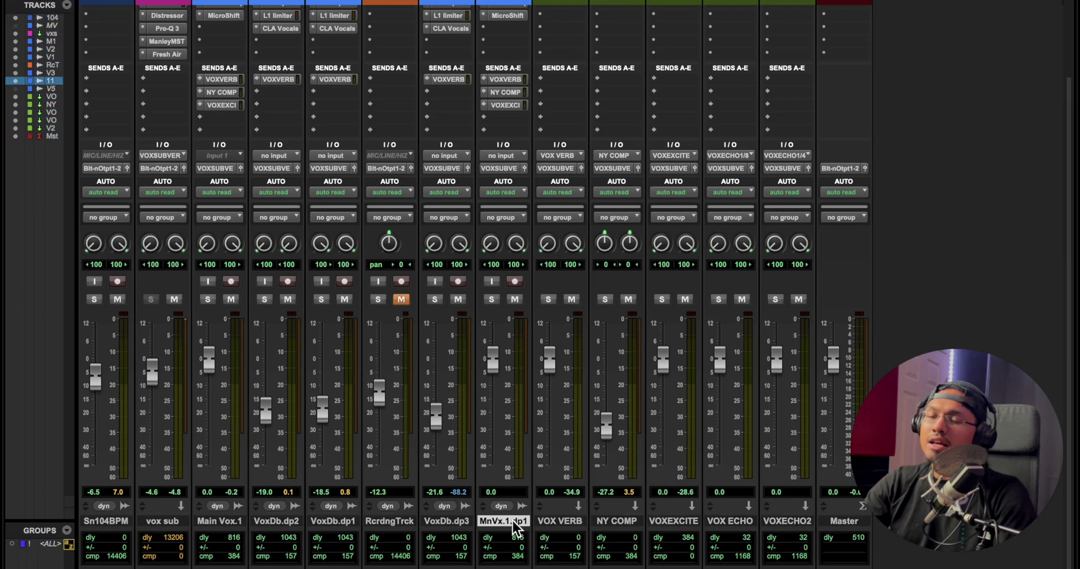
key(super+equal)
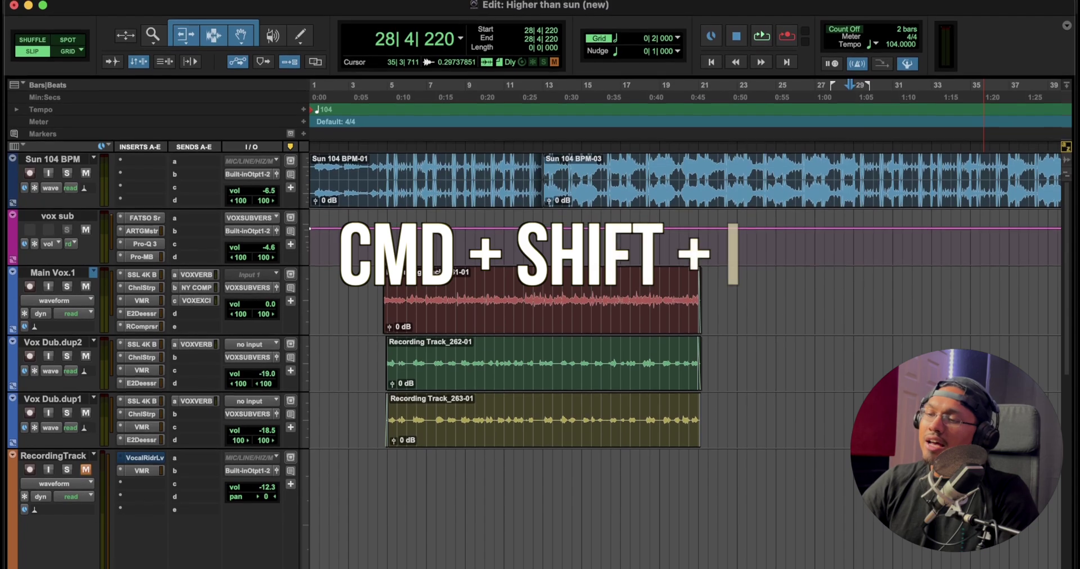
key(super+shift+i)
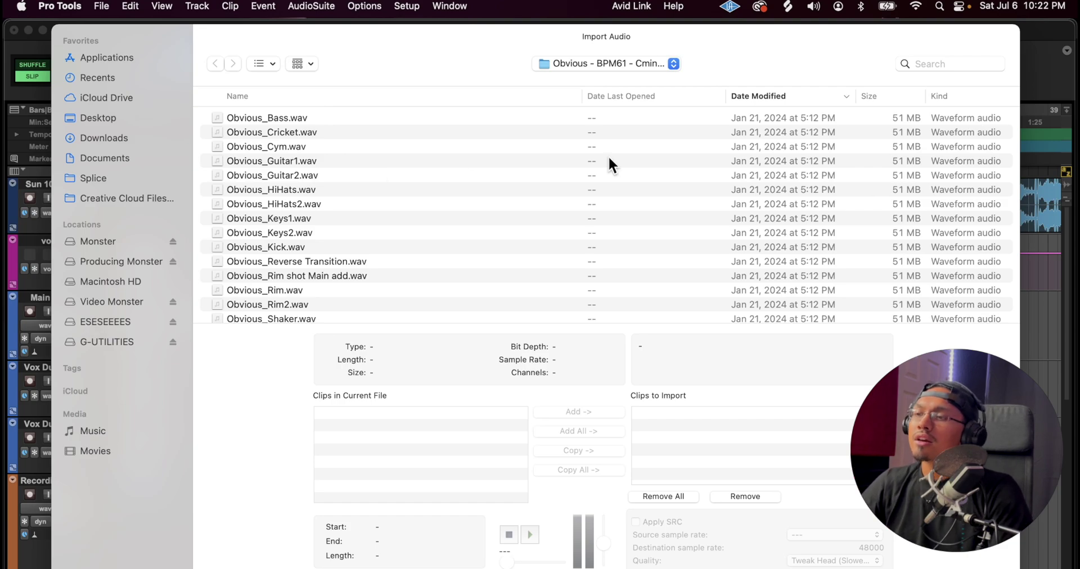
click(820, 560)
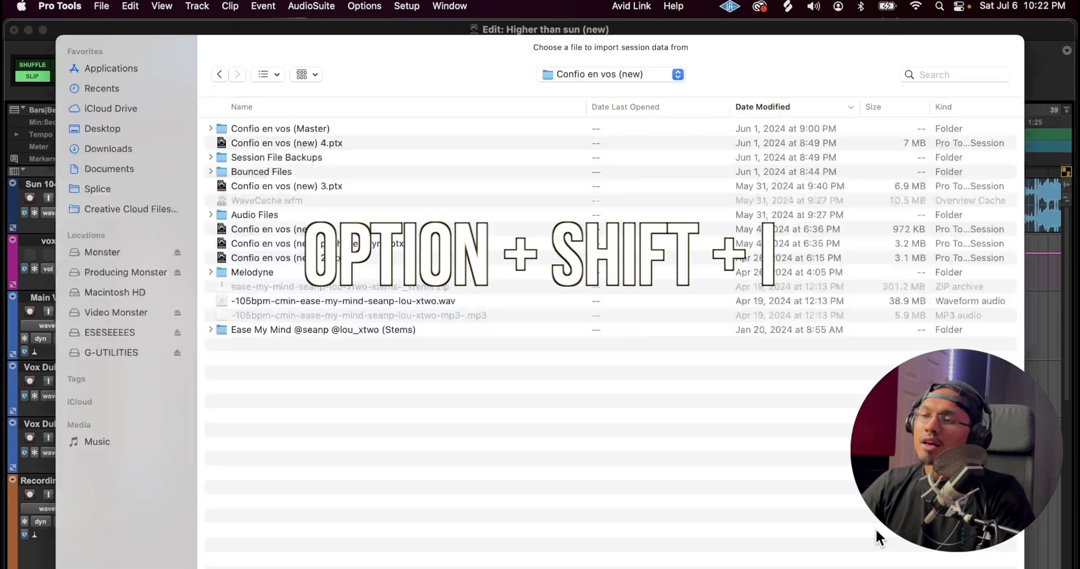
key(alt+shift+i)
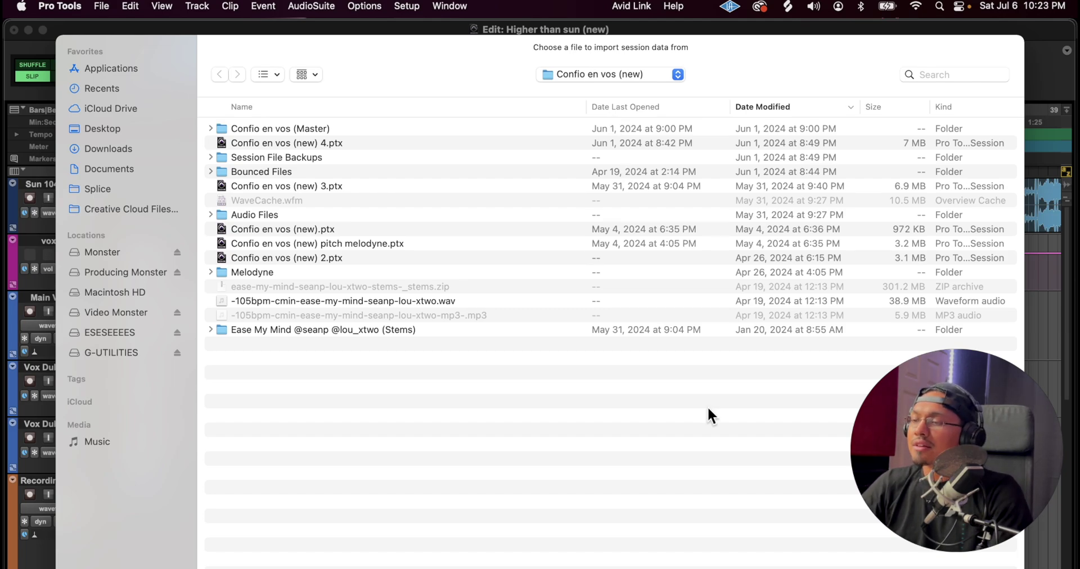
key(Escape)
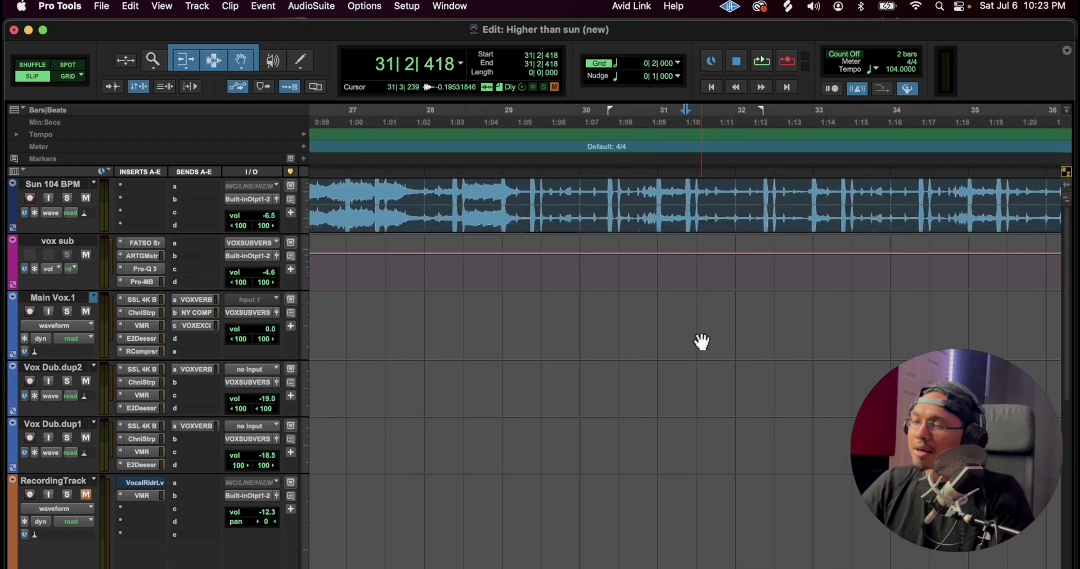
- Undo the previous edit, then delete the Main Vox.1 clip end from bar 20 to 21
key(super+z)
drag(738, 307, 853, 303)
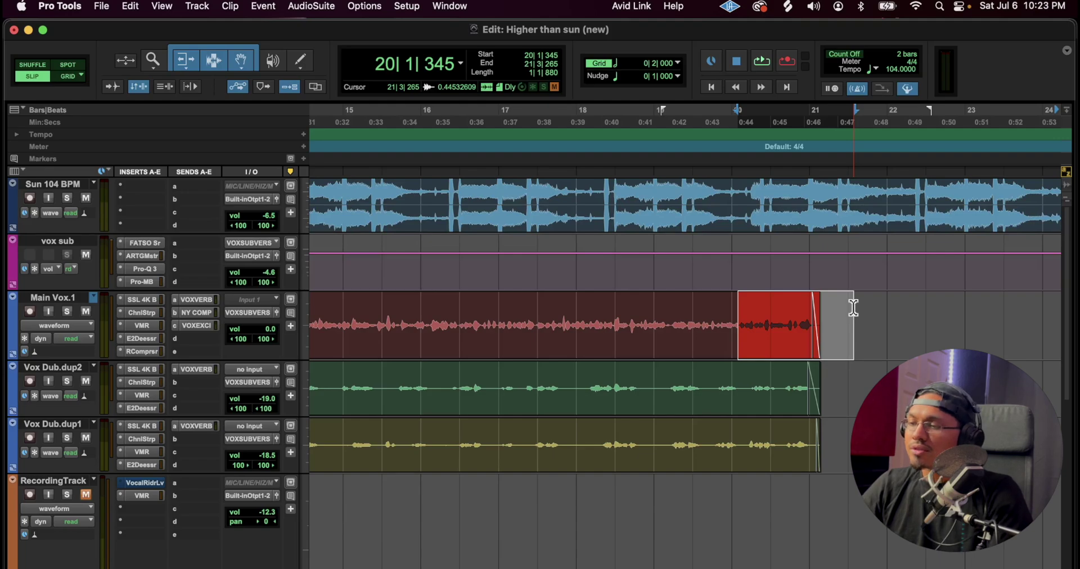
key(Delete)
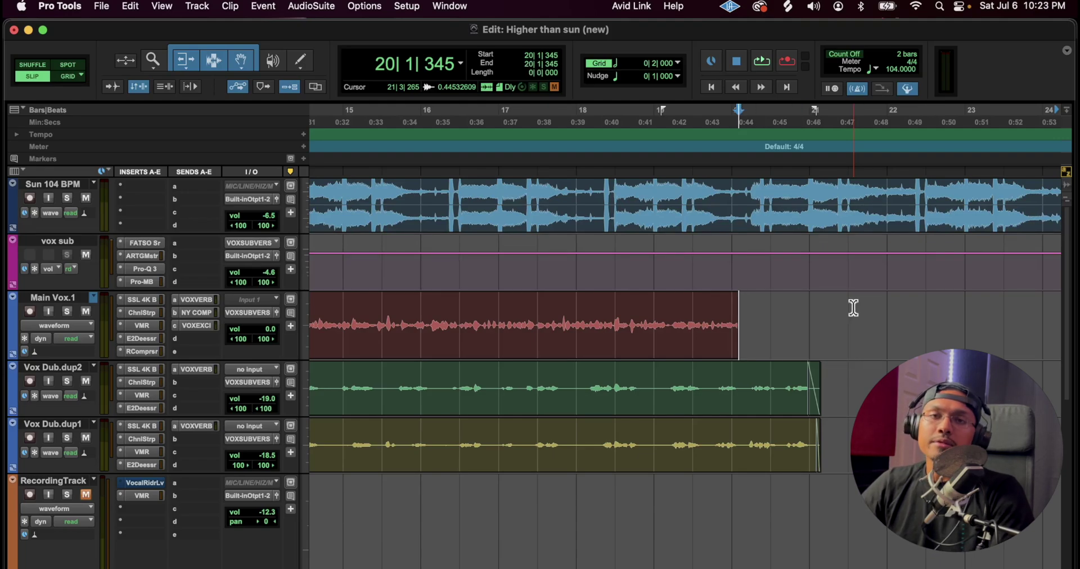
- Undo and redo the tail deletion twice, leaving it removed, and zoom out to the full arrangement
key(super+z)
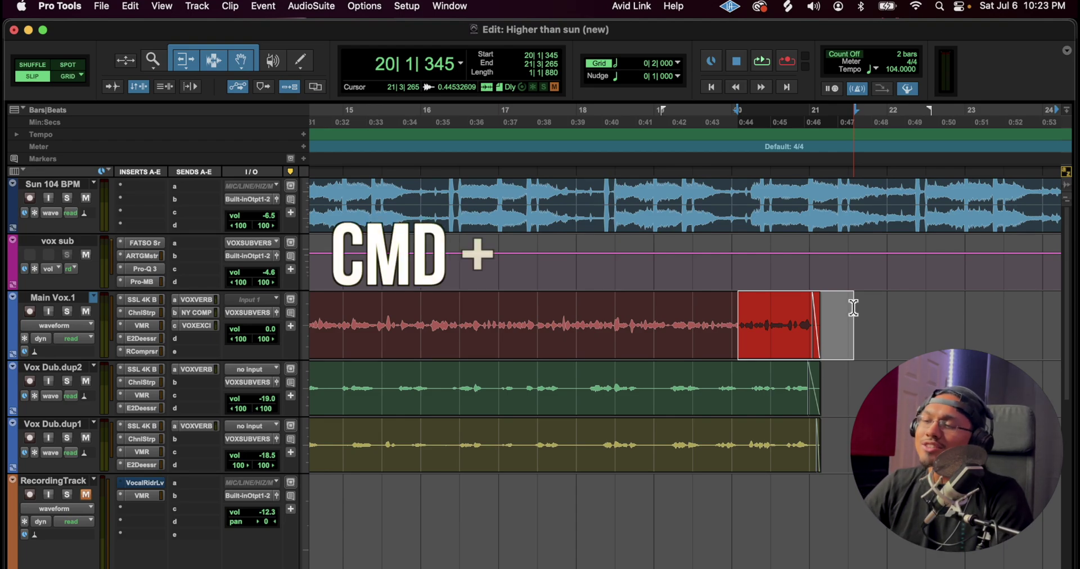
key(super+shift+z)
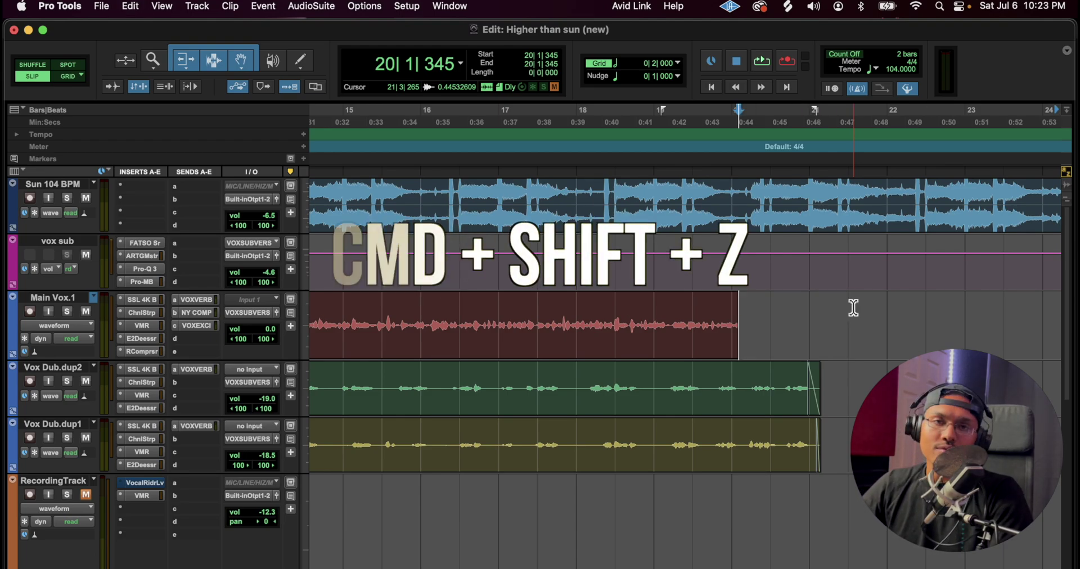
key(super+z)
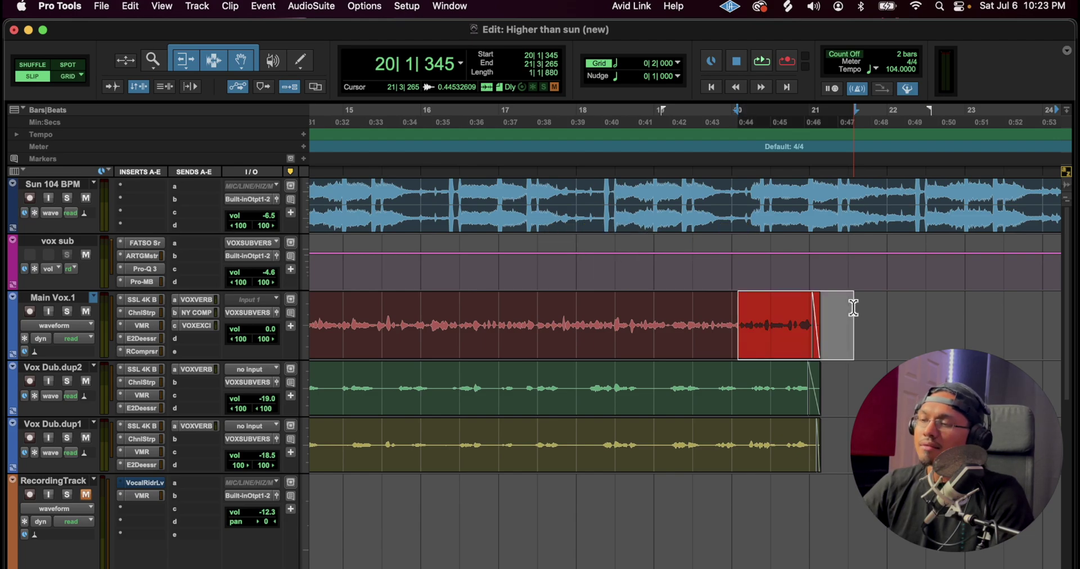
key(super+shift+z)
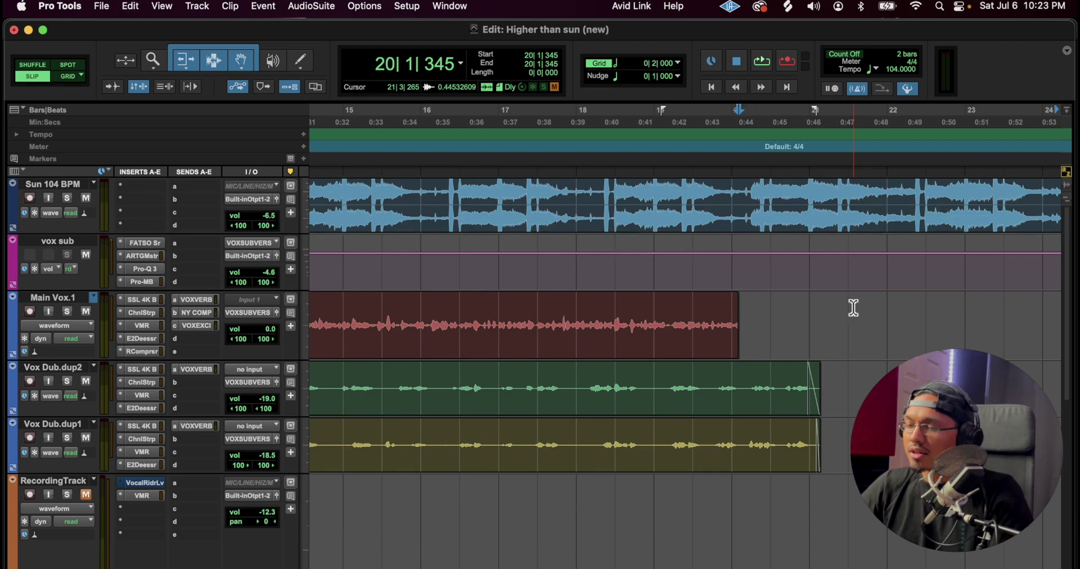
key(super+[)
key(super+[)
click(782, 385)
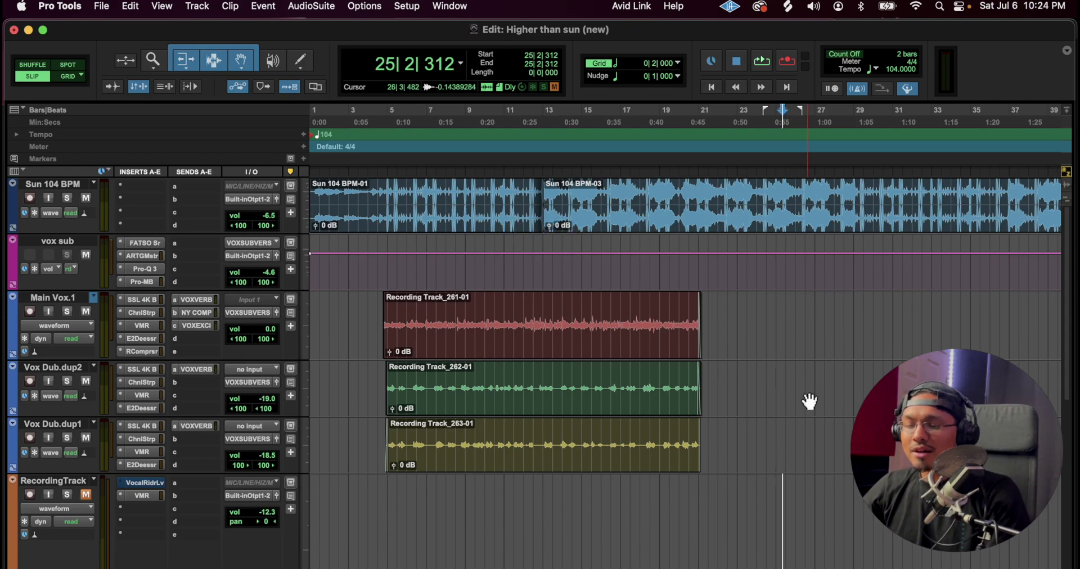
- Step the edit mode five times with the ~ key through Shuffle, Spot, Slip and Grid
key(grave)
key(grave)
key(grave)
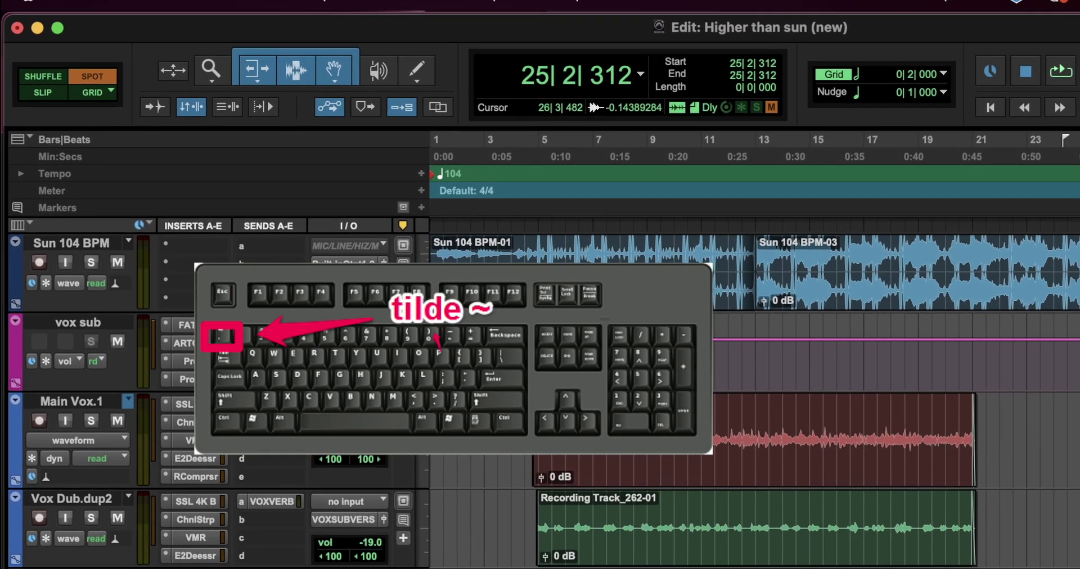
key(grave)
key(grave)
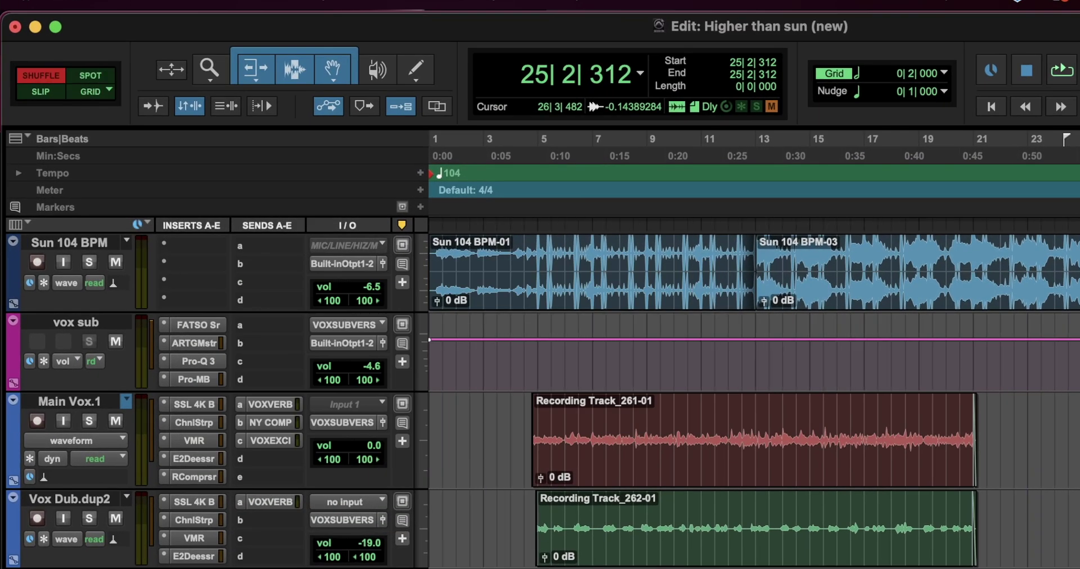
key(grave)
key(grave)
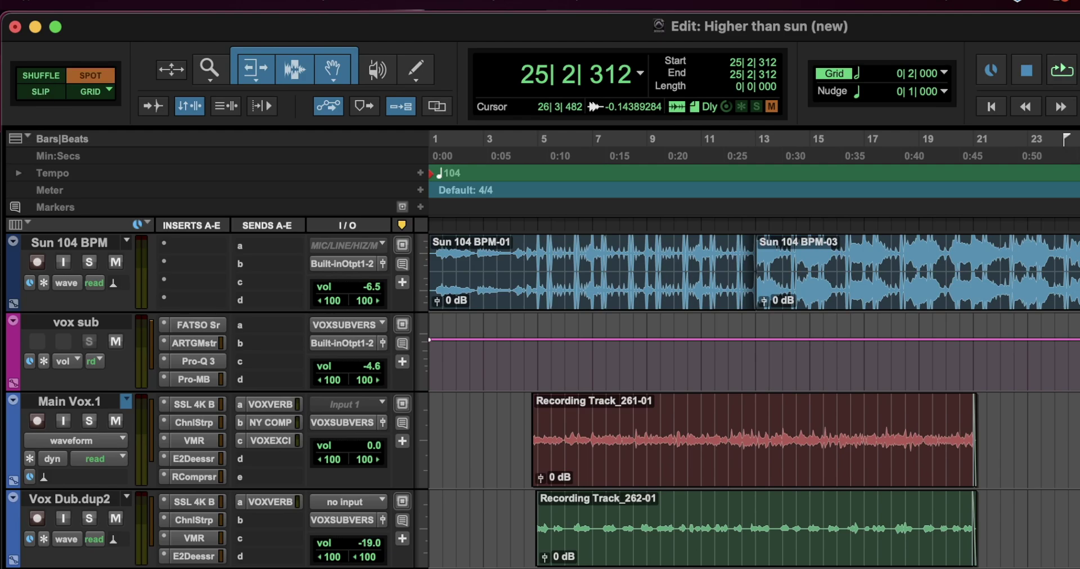
key(grave)
key(grave)
key(grave)
key(grave)
key(grave)
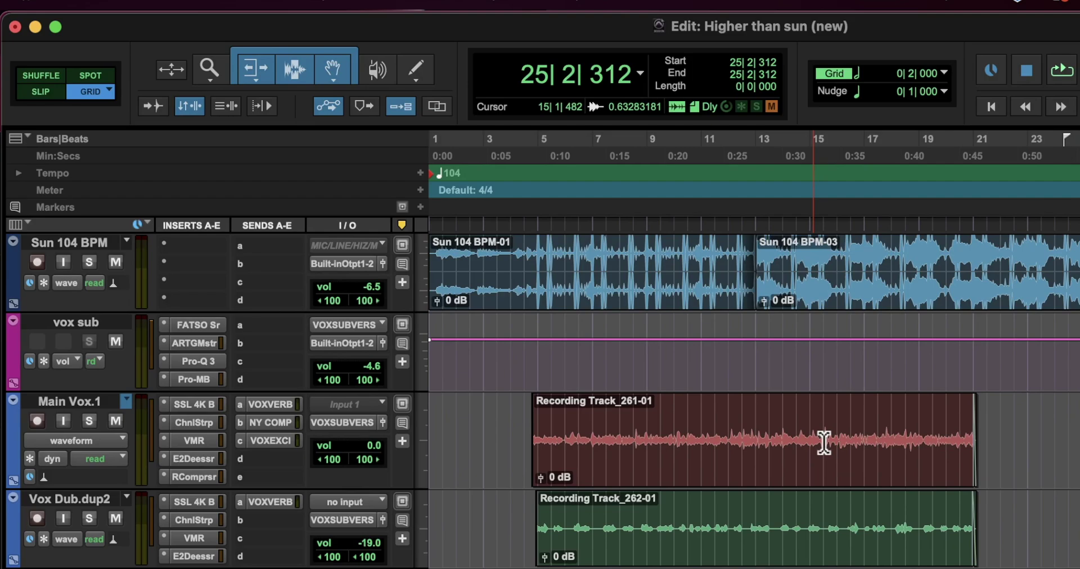
key(grave)
key(grave)
key(grave)
key(grave)
key(grave)
key(grave)
key(grave)
key(grave)
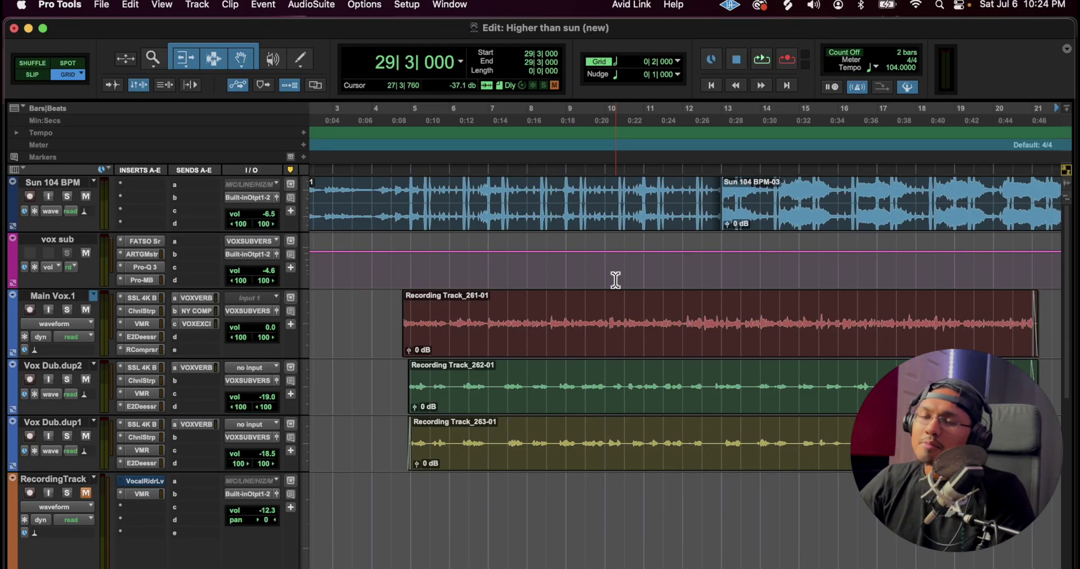
- Zoom in, split Main Vox.1 at bar 6 with Cmd+E, then undo the split
key(super+bracketright)
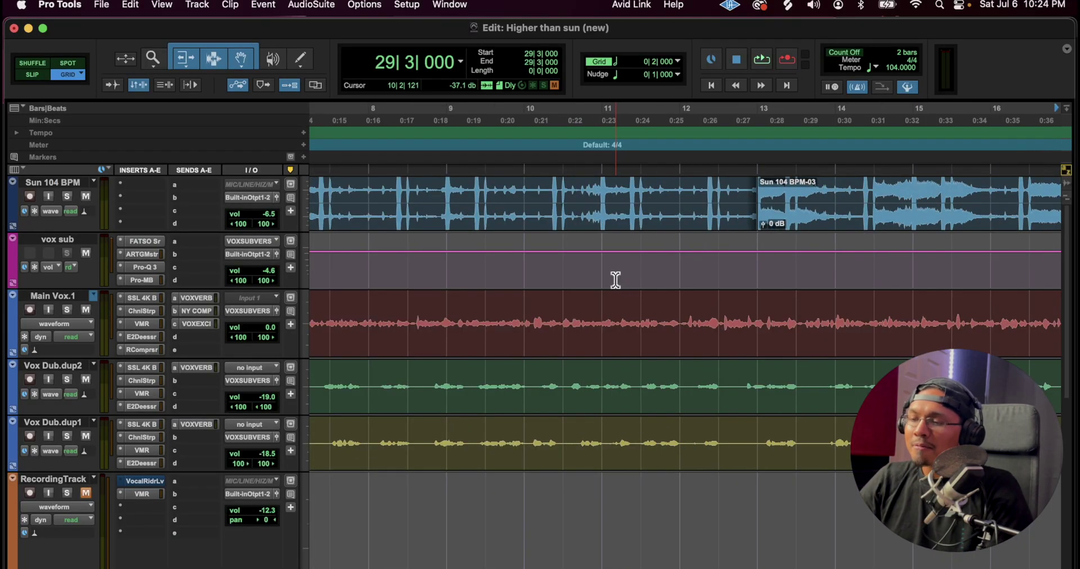
scroll(616, 279, left, 3)
key(super+bracketright)
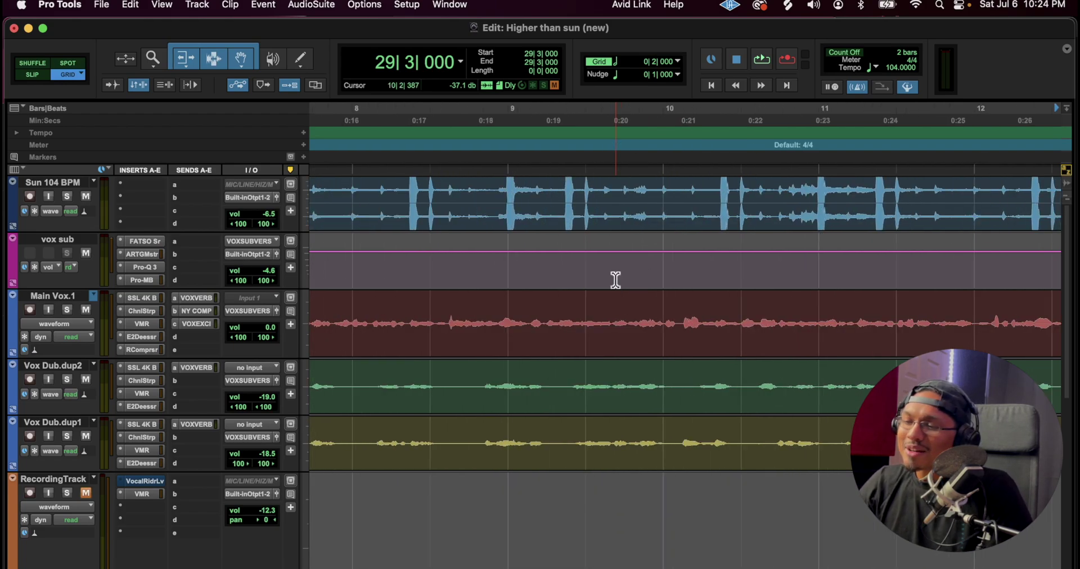
scroll(615, 280, left, 5)
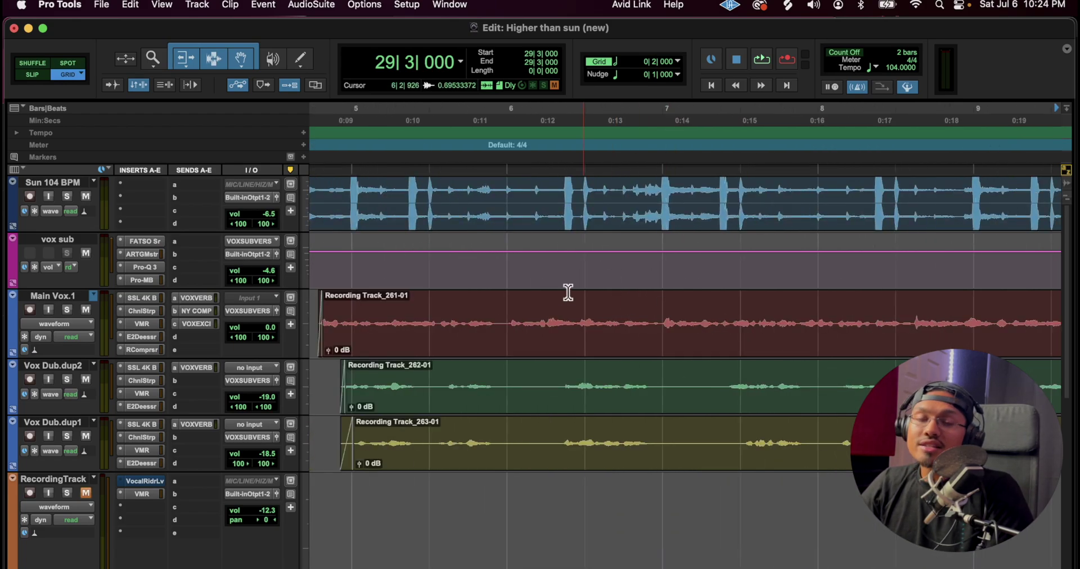
click(508, 308)
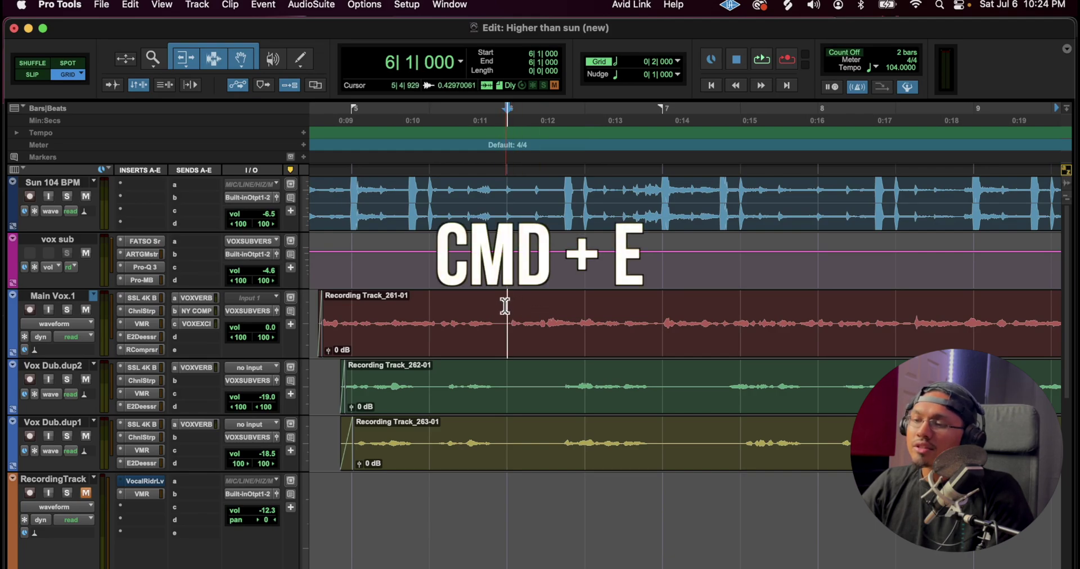
key(super+e)
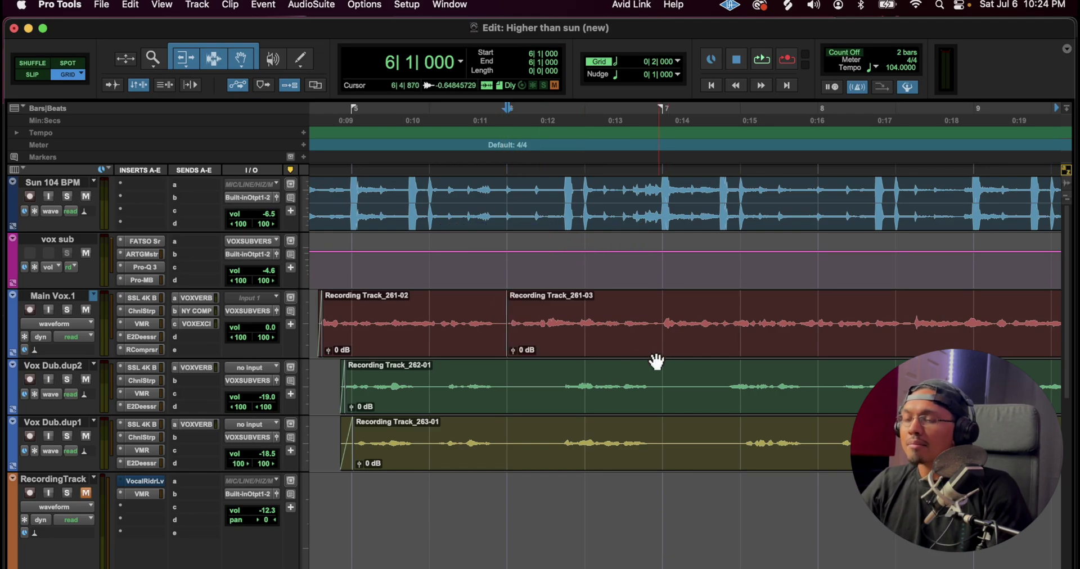
click(597, 347)
key(super+z)
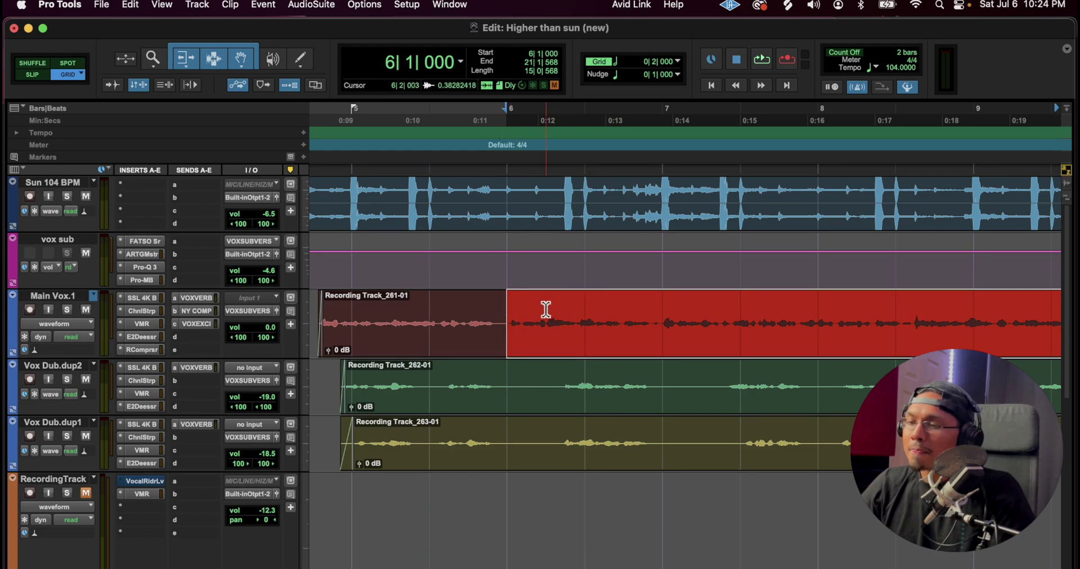
- Separate bar 6 to 7 of the vocal into its own clip and play it back
click(514, 307)
drag(519, 305, 626, 296)
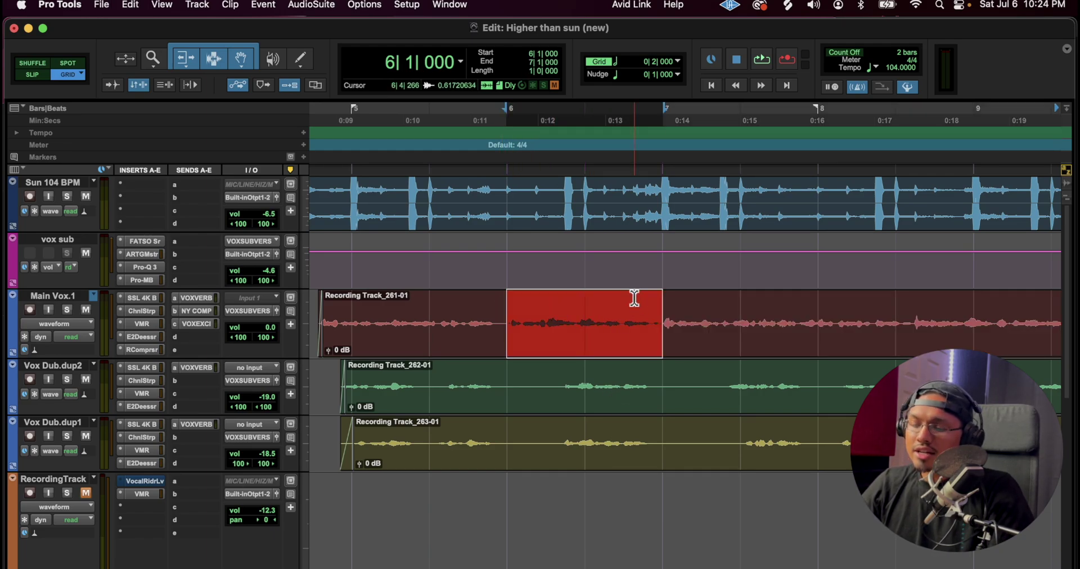
key(super+e)
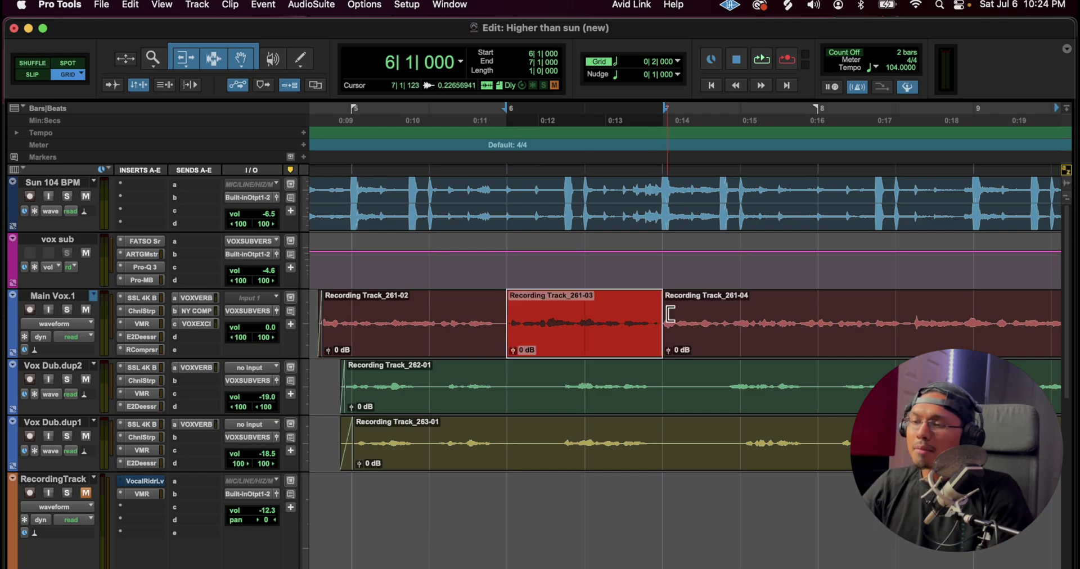
key(space)
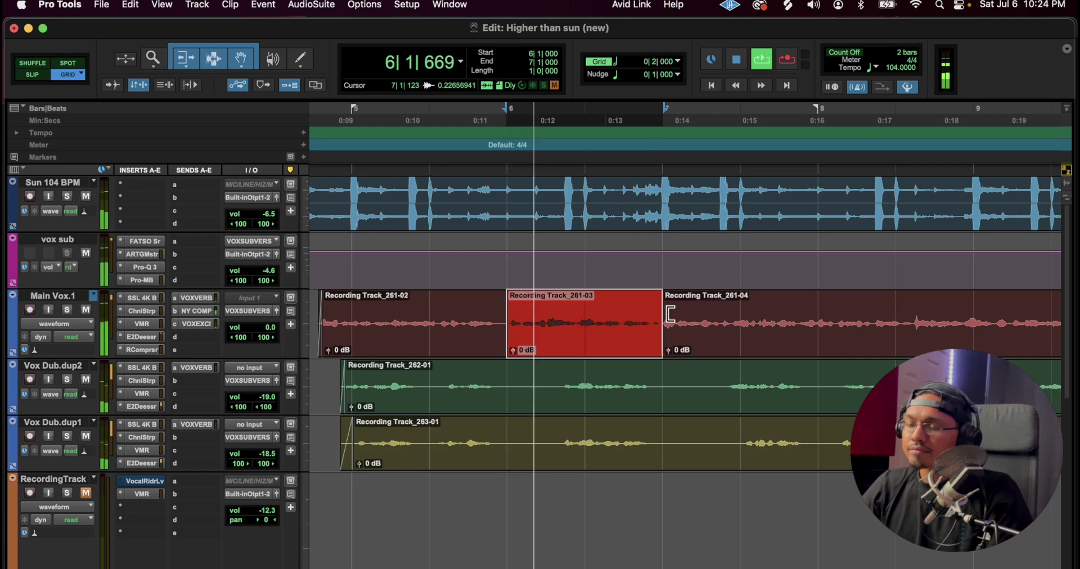
key(space)
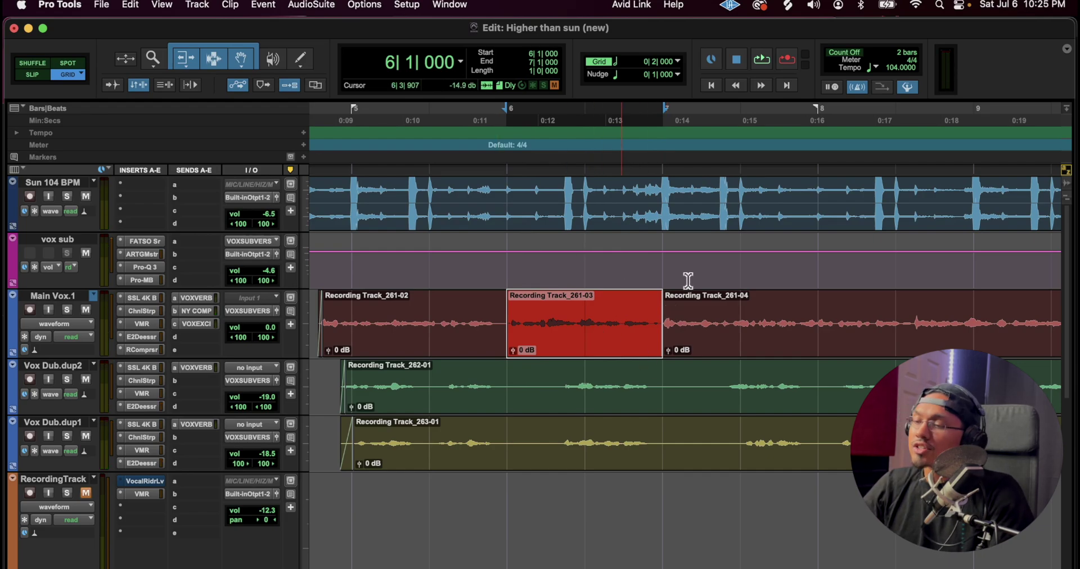
- Separate a bar 8 range, then undo the splits in Shuffle mode so the vocal is whole again
scroll(688, 281, right, 3)
drag(726, 322, 774, 323)
key(super+e)
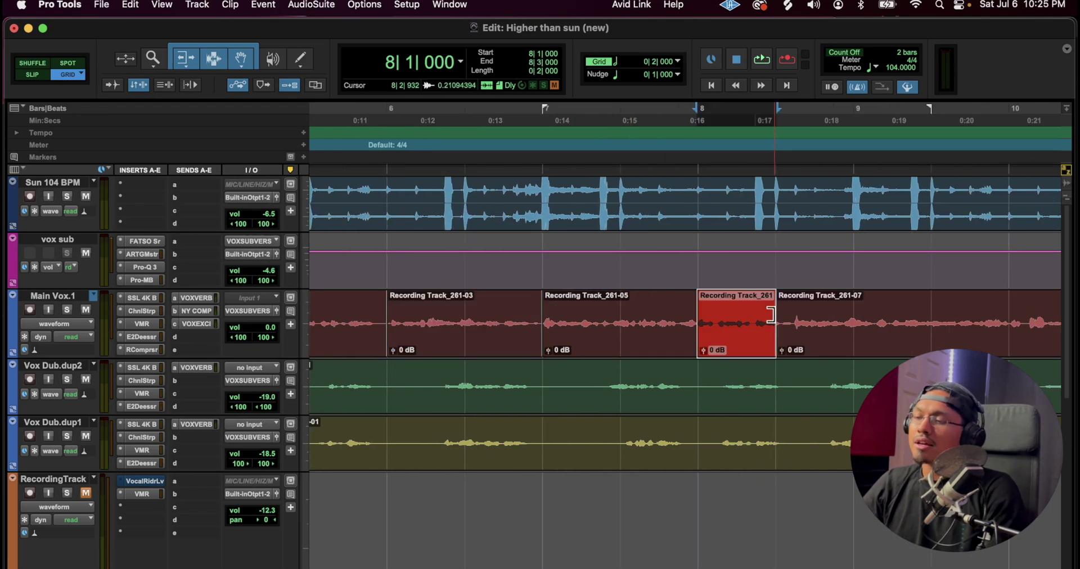
key(super+z)
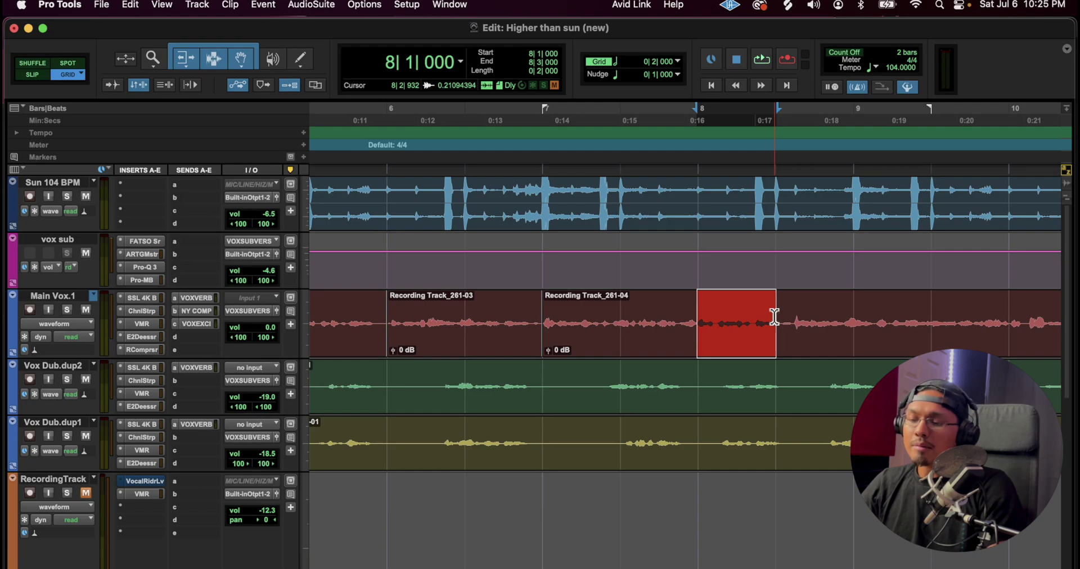
key(F1)
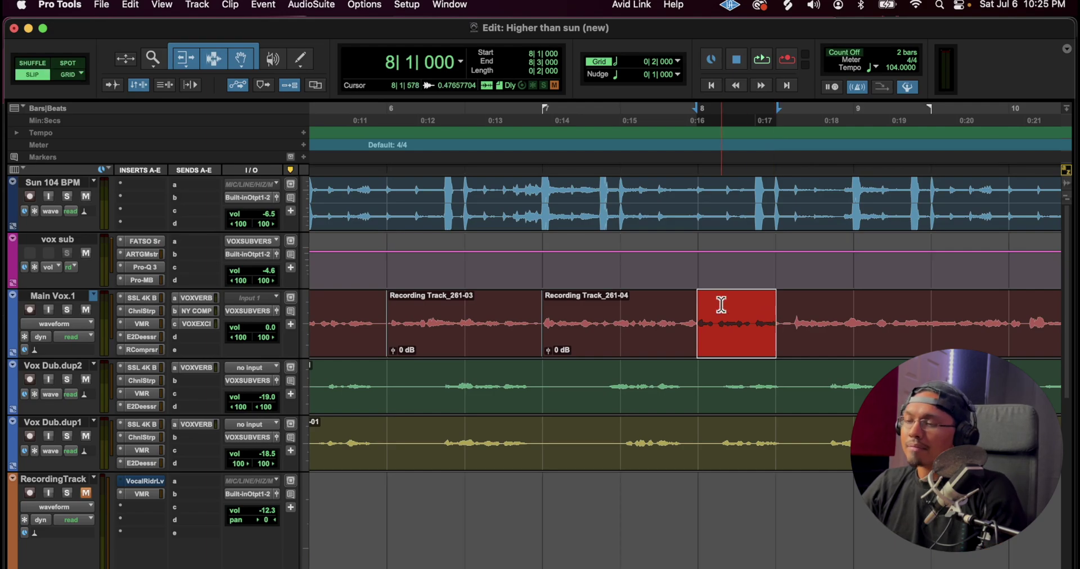
mouse_move(650, 304)
mouse_down()
mouse_move(670, 304)
mouse_move(640, 305)
mouse_up()
key(super+z)
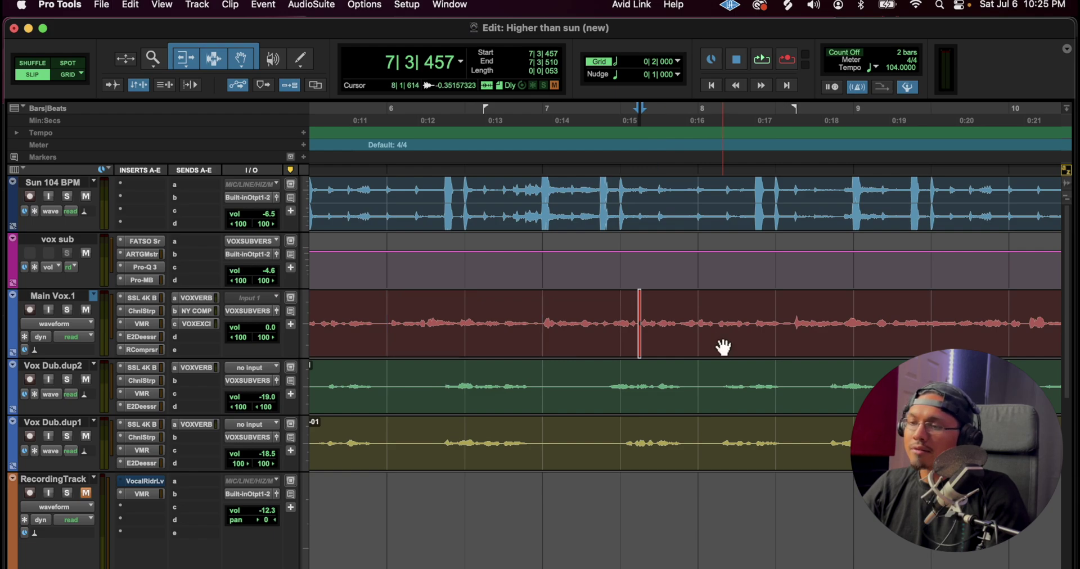
key(super+bracketleft)
drag(535, 308, 598, 312)
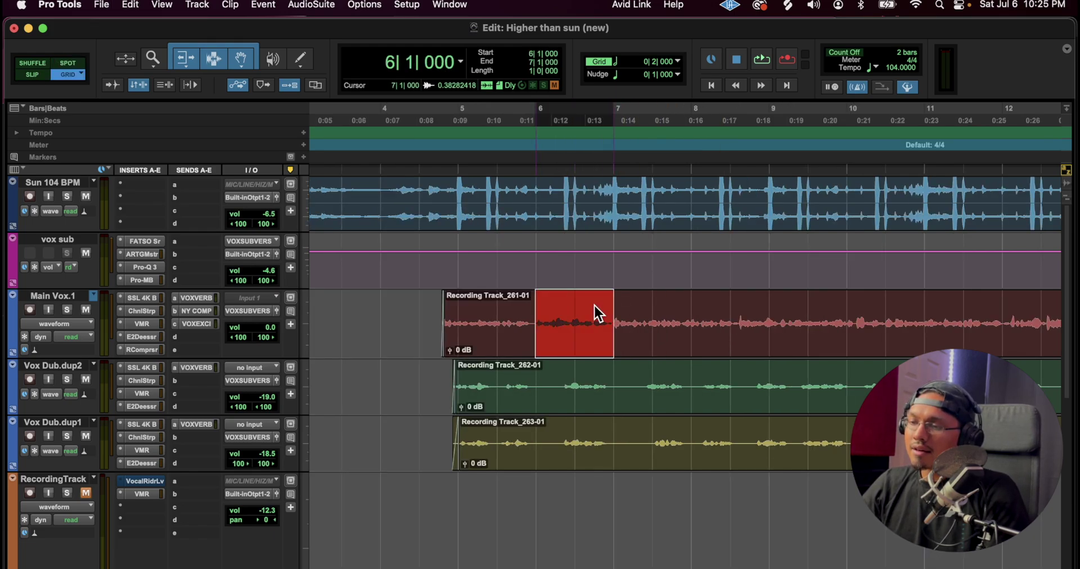
- Separate bar 6–7 of Main Vox.1, duplicate it and audition the repeat, then undo the duplicate
key(super+e)
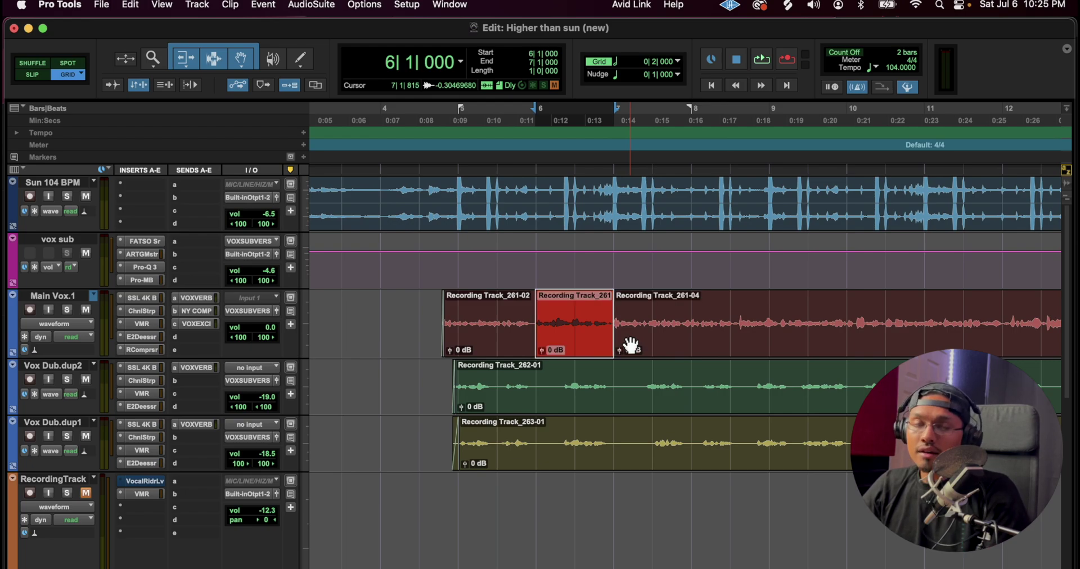
key(super+d)
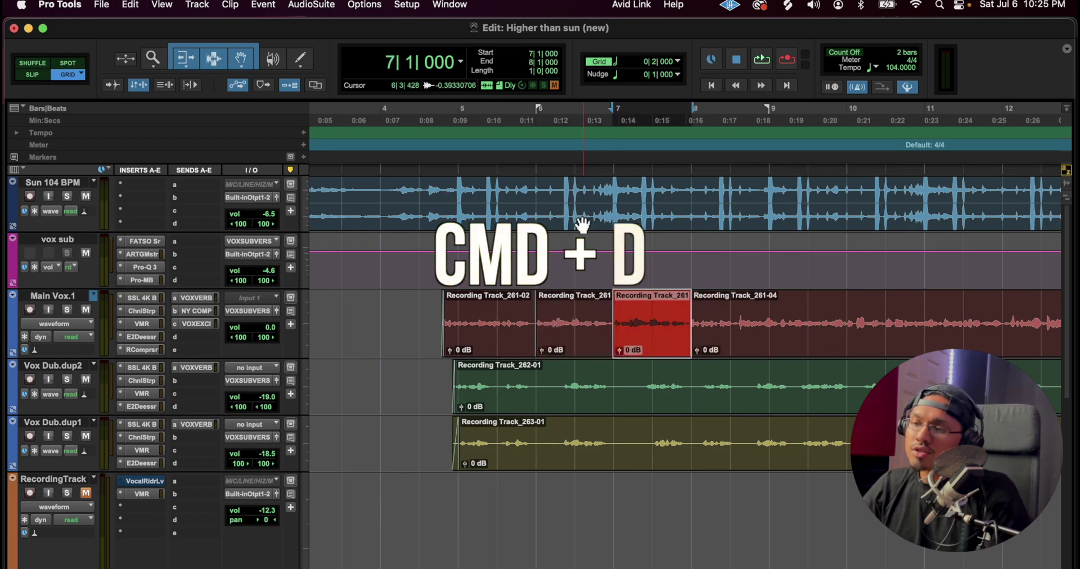
click(544, 164)
key(space)
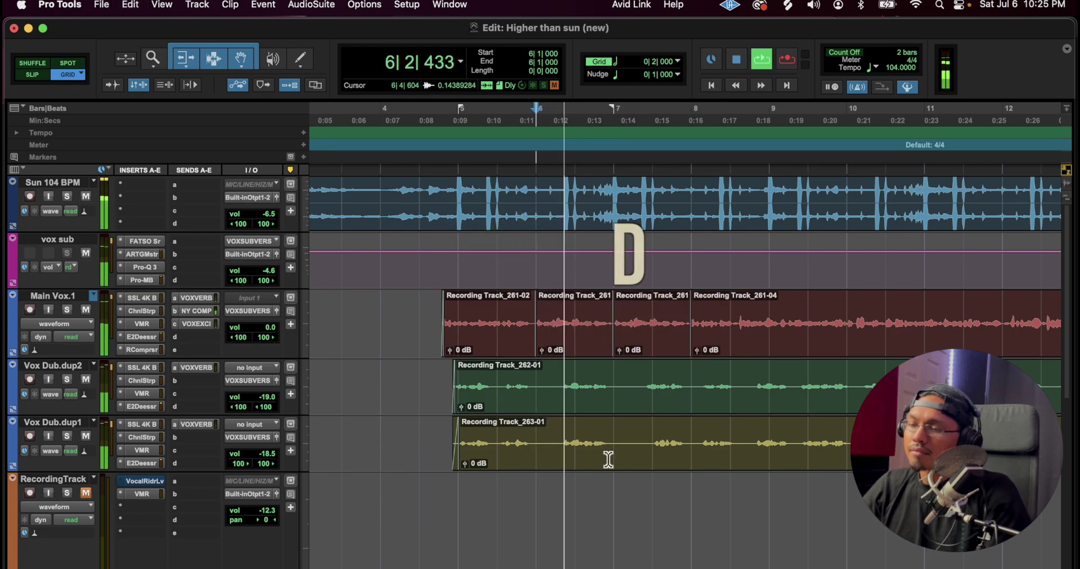
click(629, 379)
drag(628, 379, 683, 434)
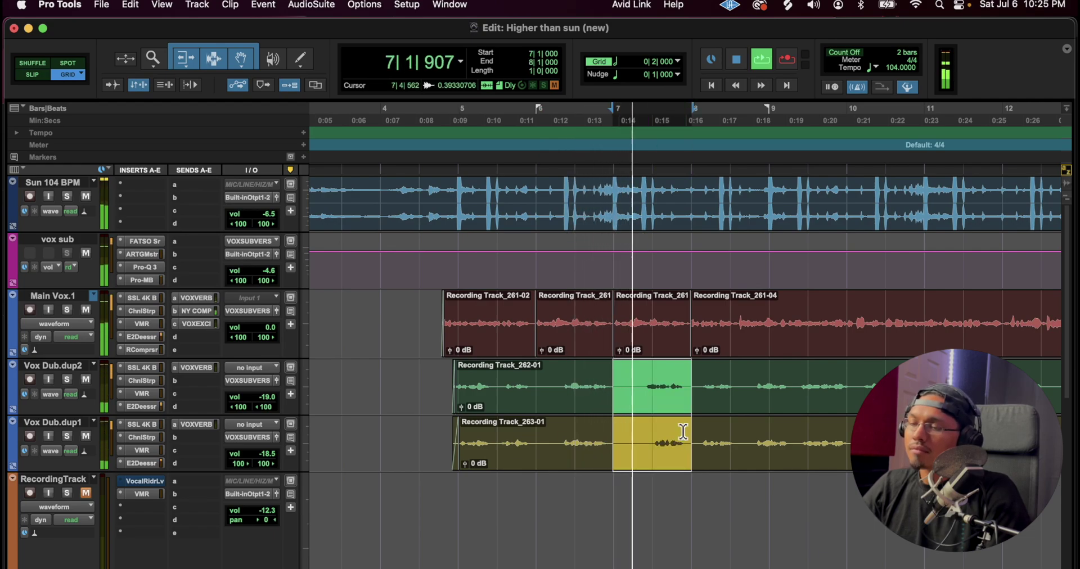
key(super+z)
key(space)
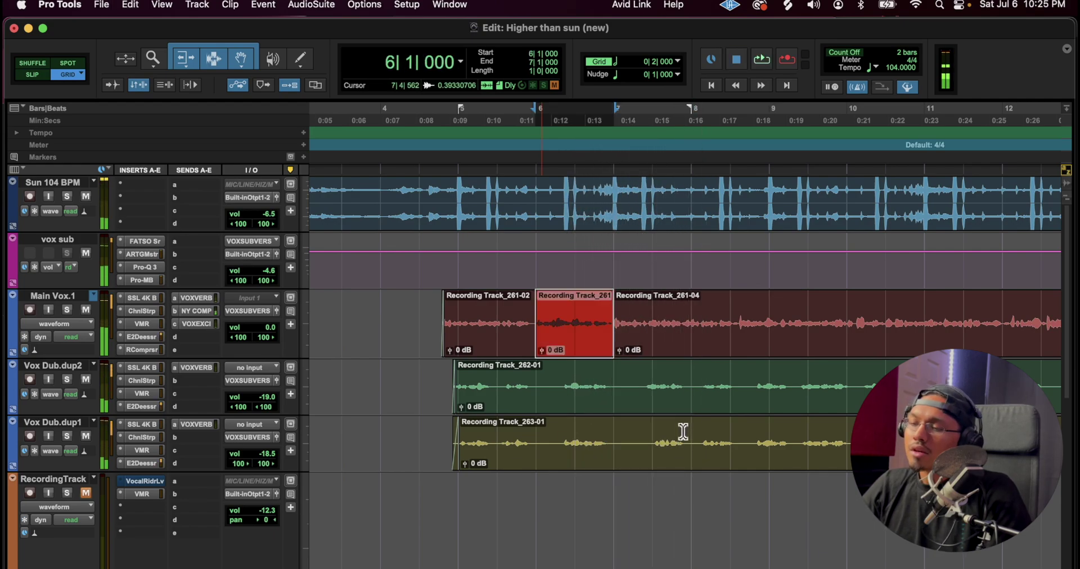
click(631, 301)
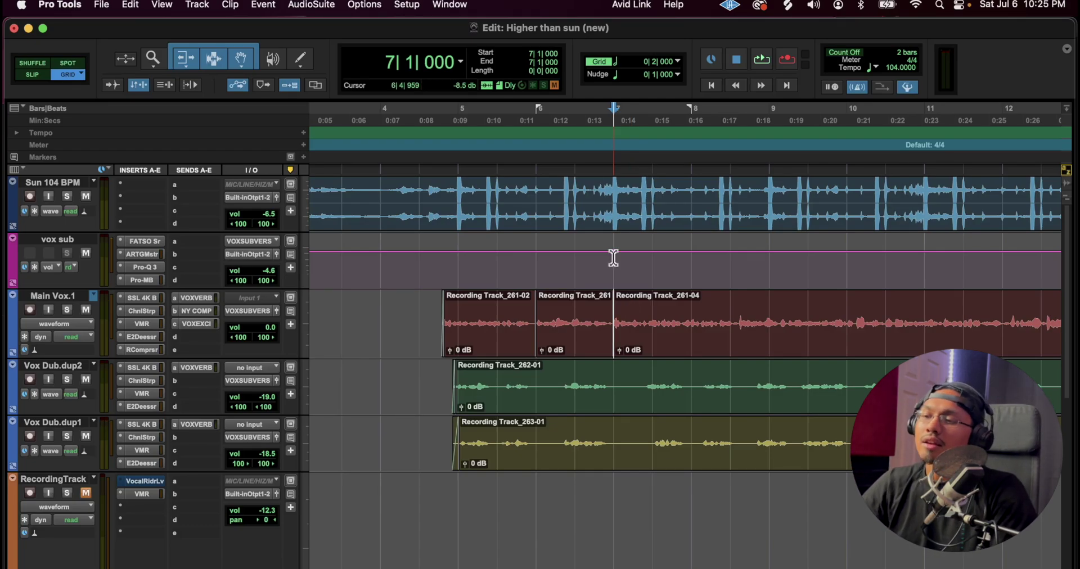
- Set the grid to 1/16 and duplicate a sixteenth-note slice of Sun 104 BPM at bar 5
drag(457, 188, 494, 189)
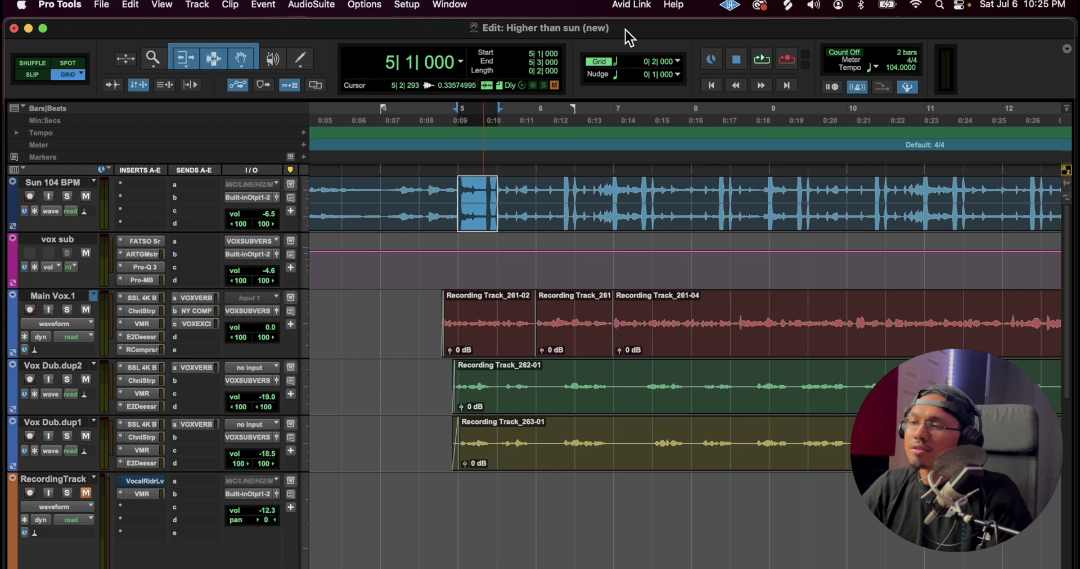
click(659, 62)
click(654, 101)
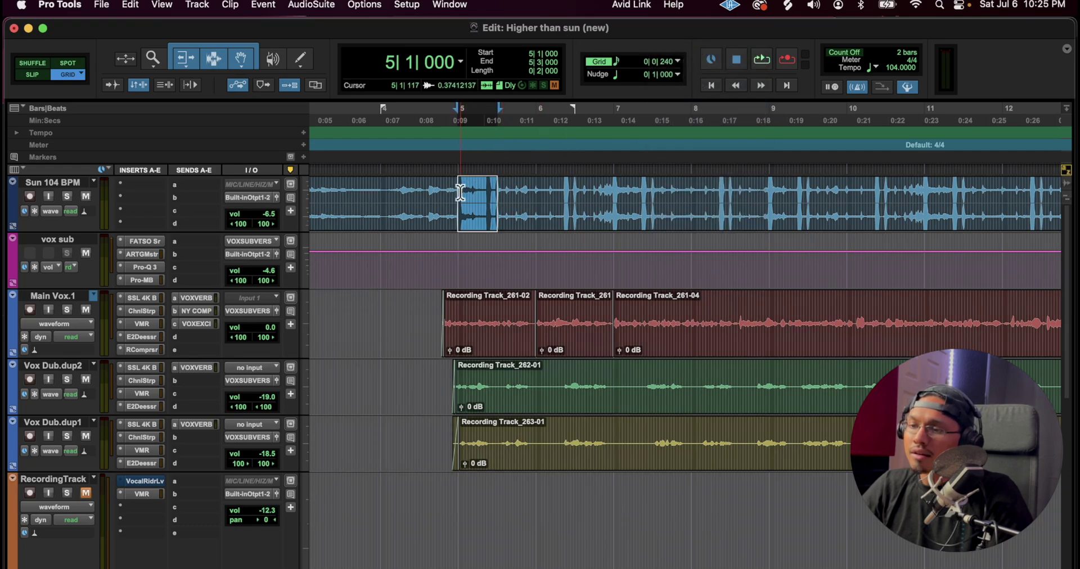
key(super+bracketright)
key(super+bracketright)
drag(687, 194, 703, 197)
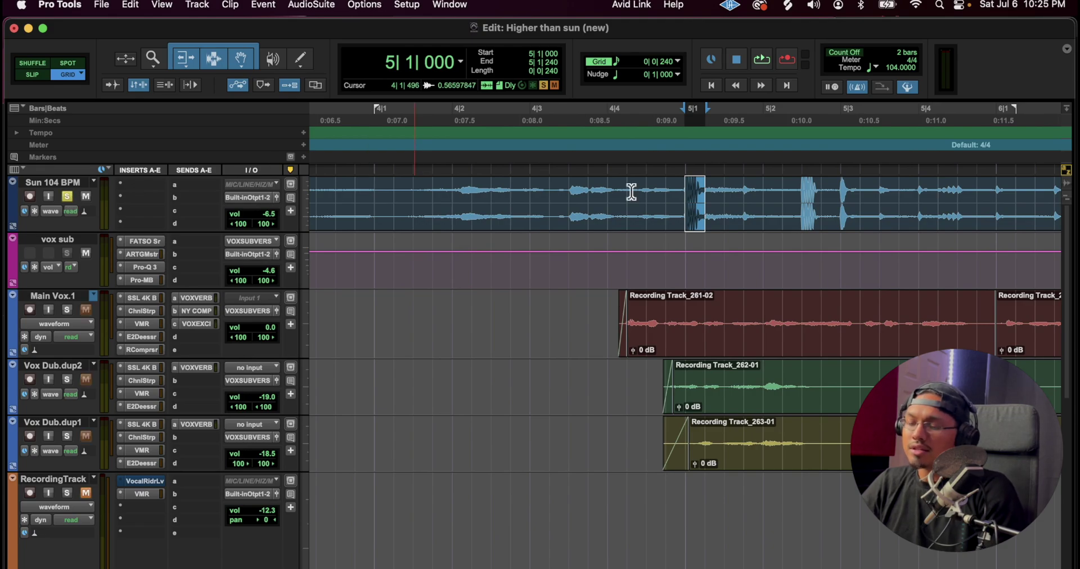
key(super+d)
key(super+d)
key(super+d)
key(super+d)
key(super+d)
- Play the stutter from just before bar 5, then undo the edits and zoom out to the whole session
click(653, 156)
key(space)
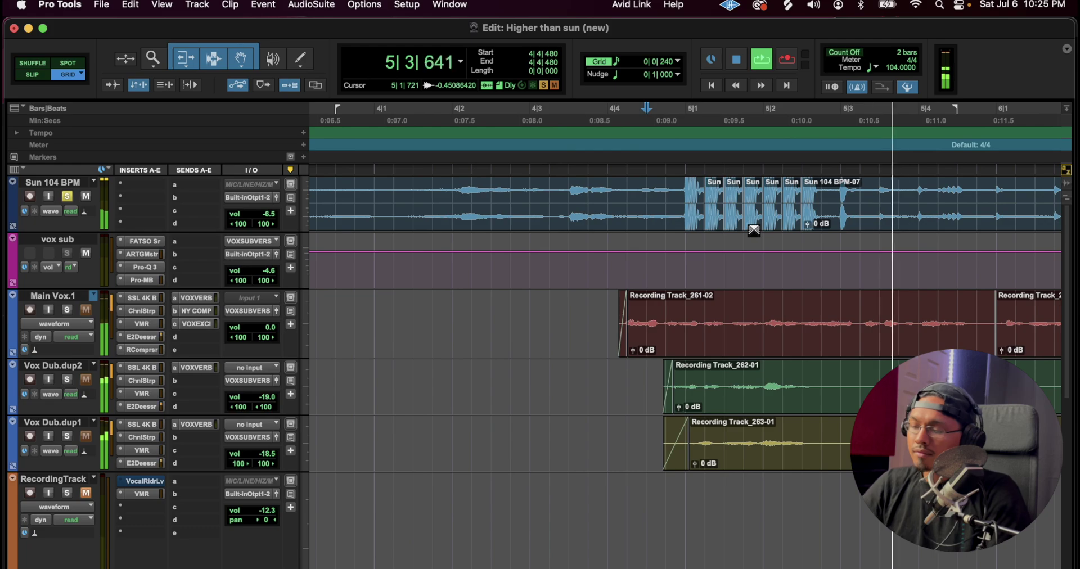
key(super+bracketleft)
click(682, 161)
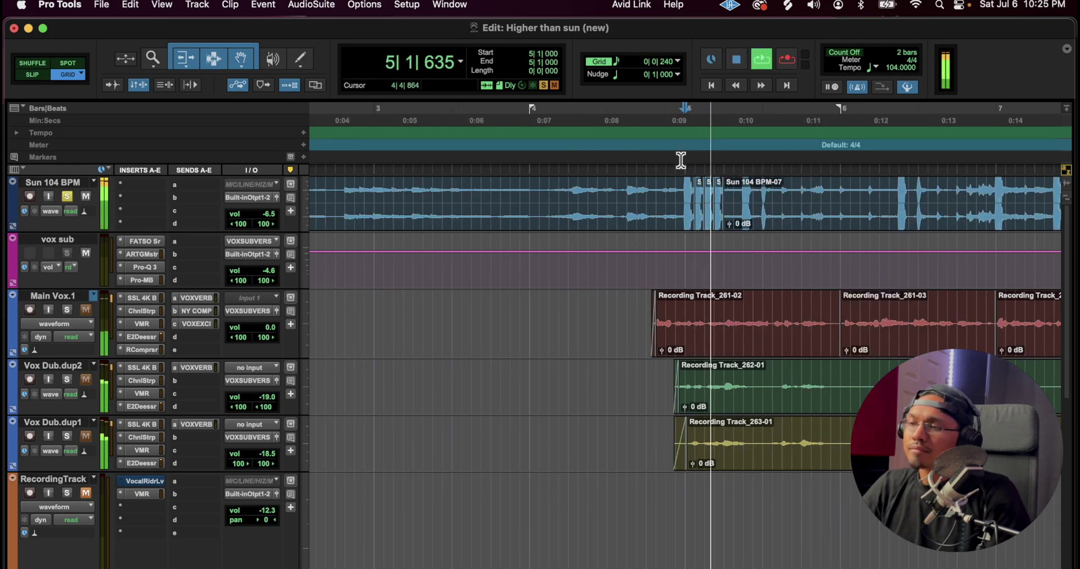
key(super+z)
key(space)
key(super+bracketleft)
key(super+bracketleft)
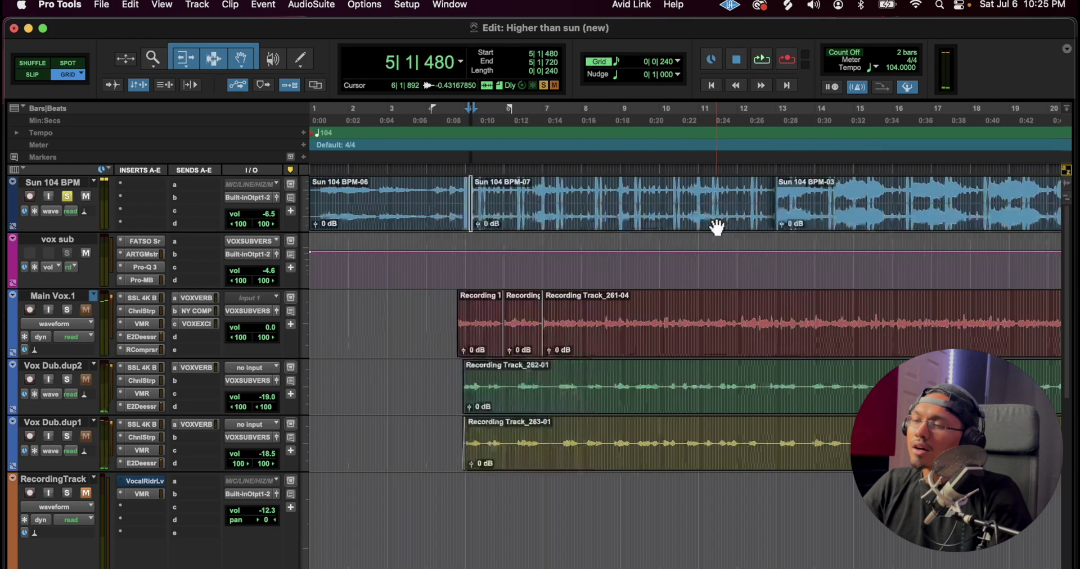
key(super+z)
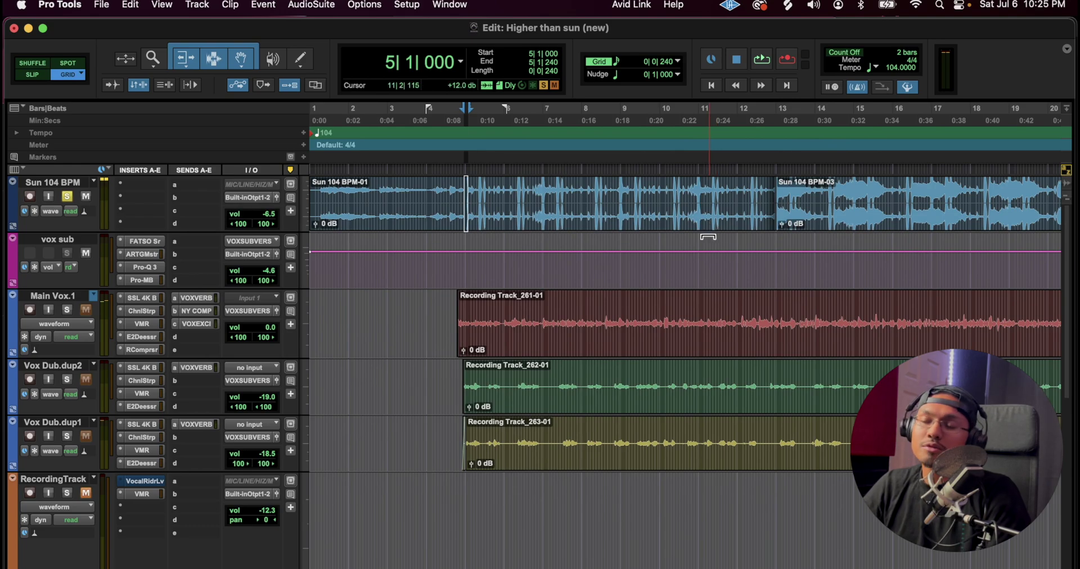